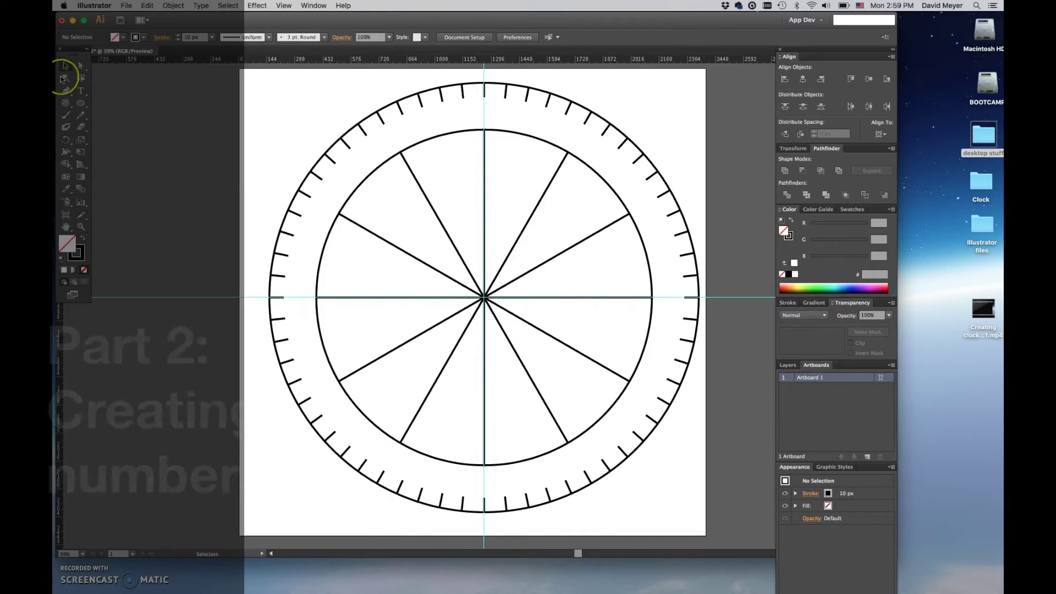
Pick the horizontal Type Tool and start point text near the artboard's top-left corner.
click(81, 93)
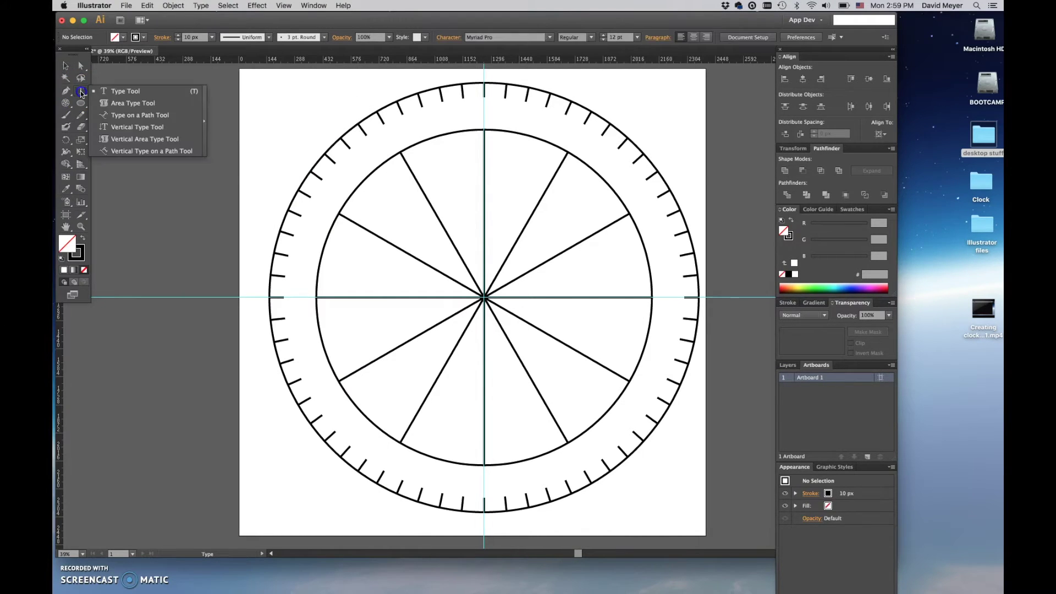
drag(81, 92, 134, 93)
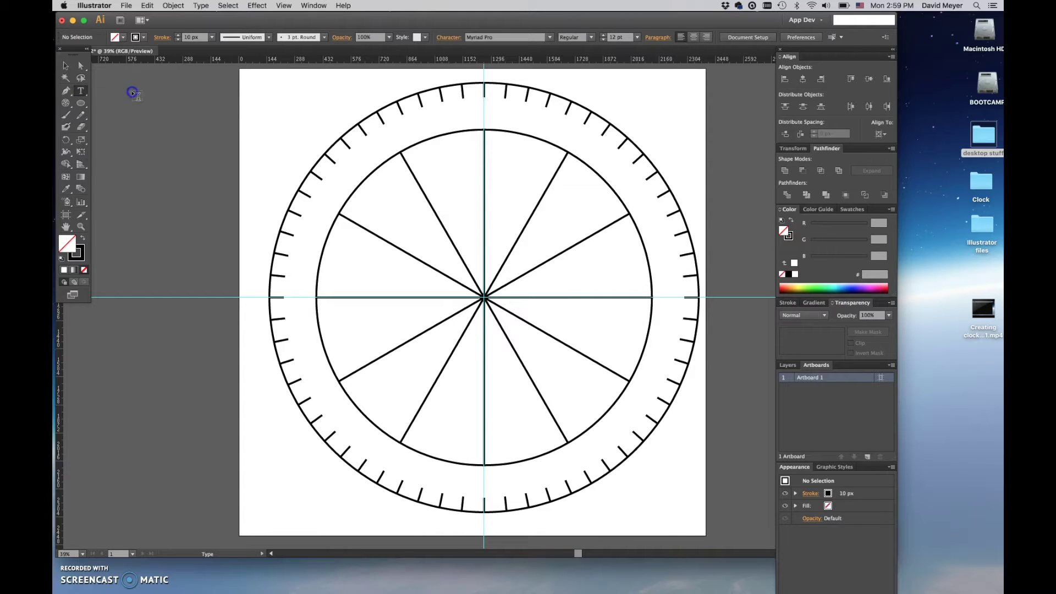
click(266, 88)
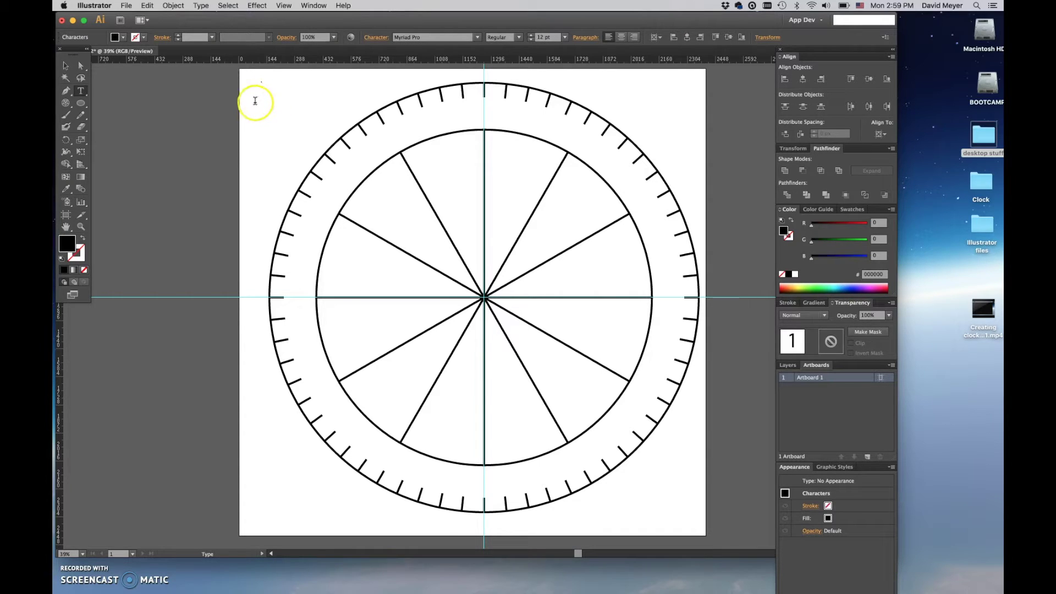
Type the number 1 and size it to 72 pt, then 100 pt.
click(263, 84)
text(1)
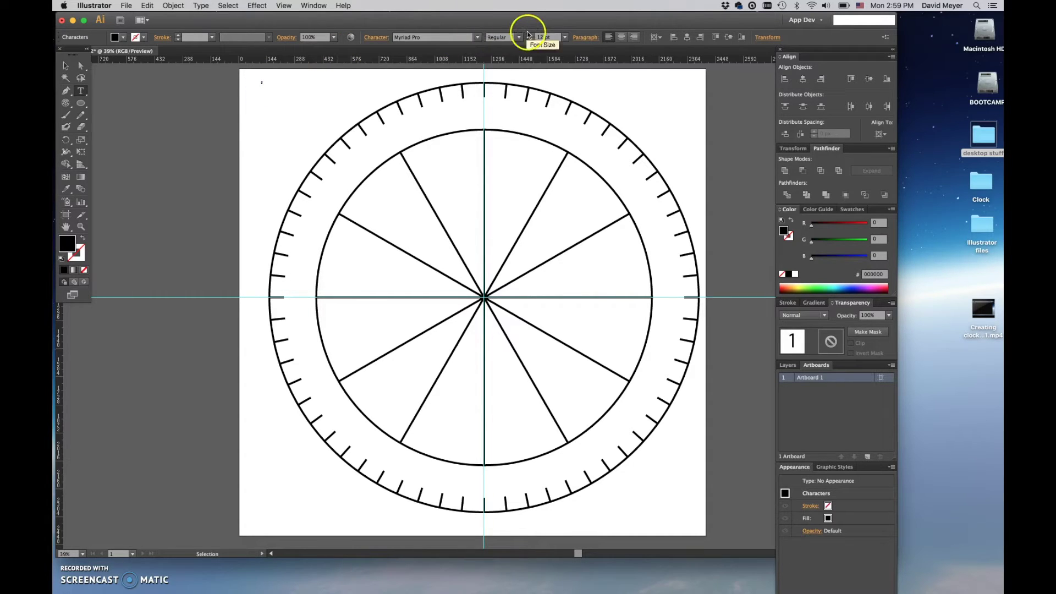
click(564, 38)
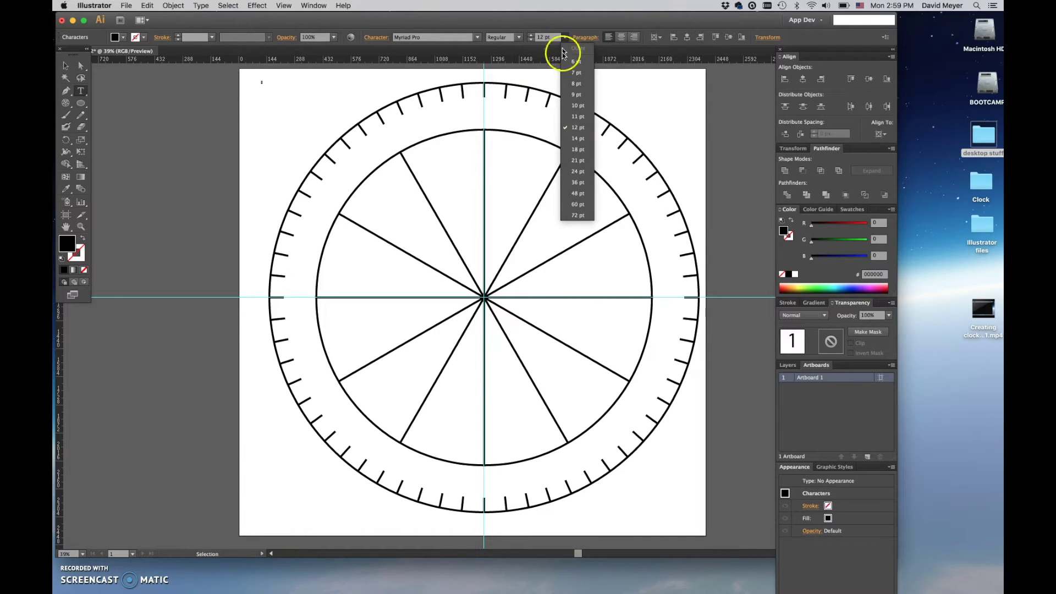
click(585, 215)
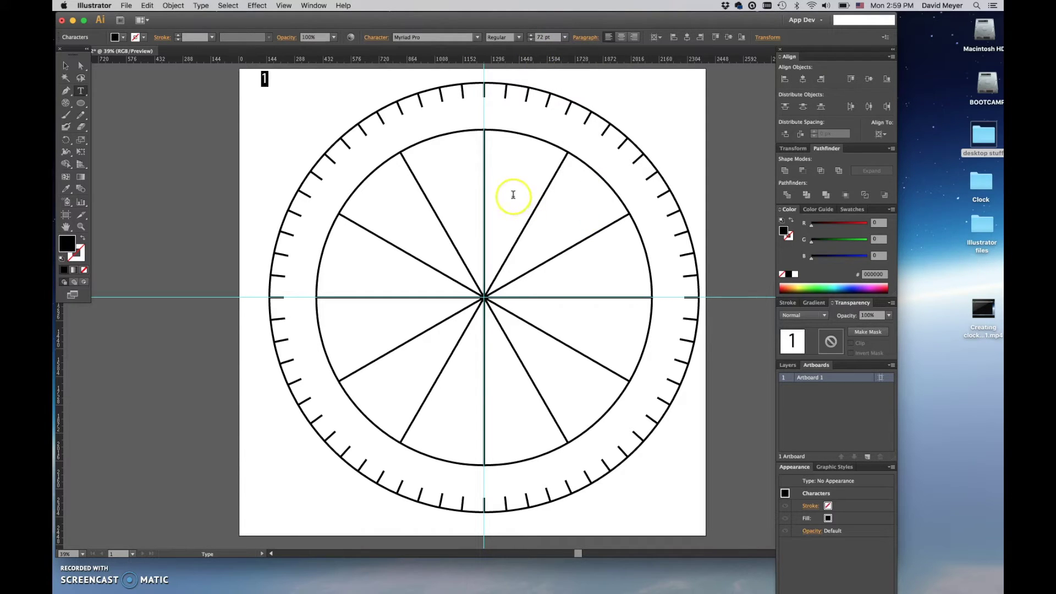
click(549, 44)
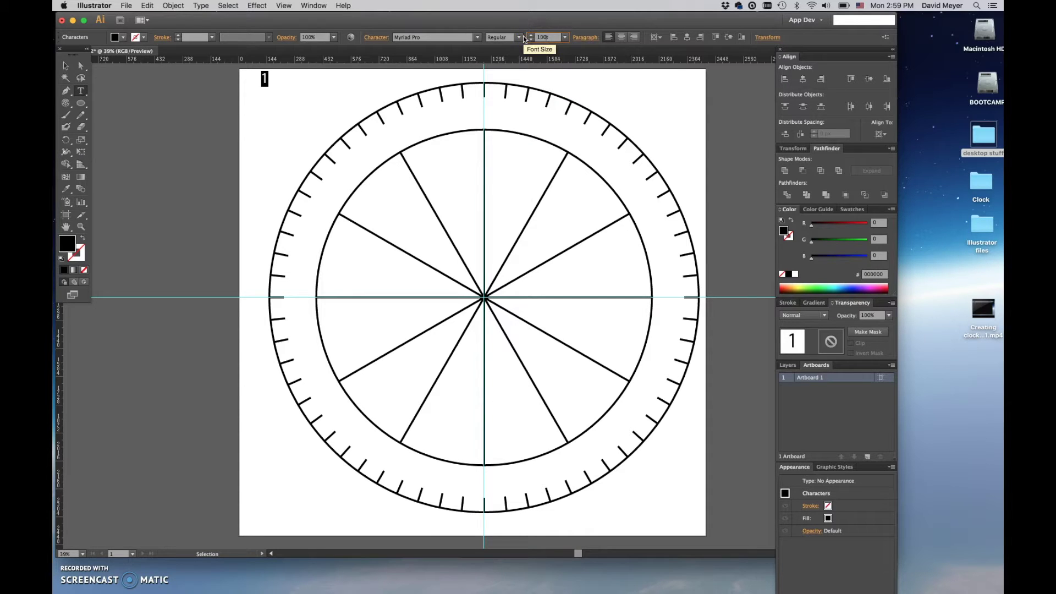
text(100pt)
key(Return)
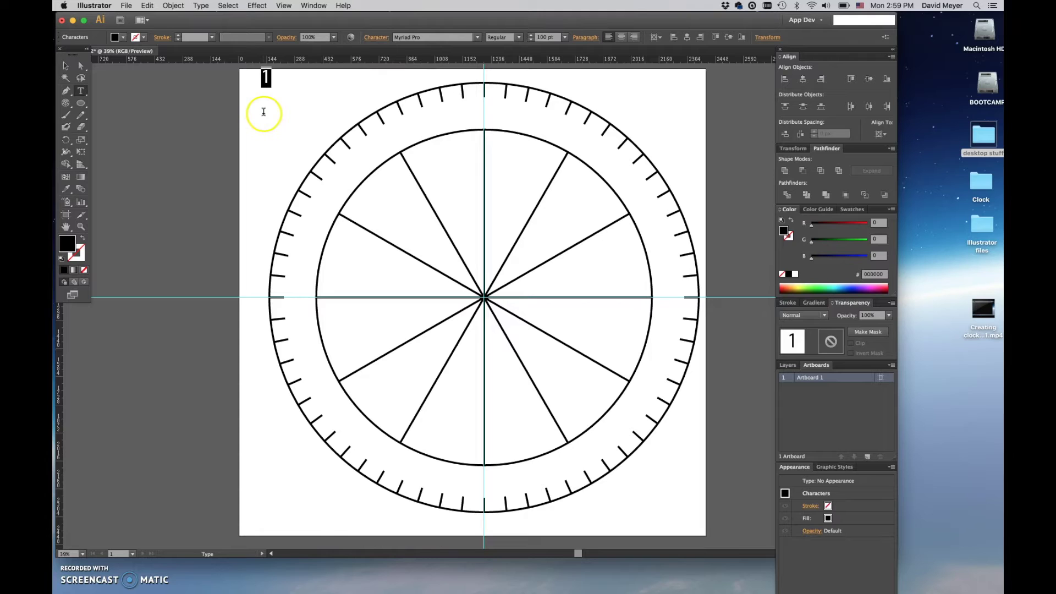
Reposition the 1 slightly and enlarge its font size to 120 pt.
click(66, 66)
click(265, 72)
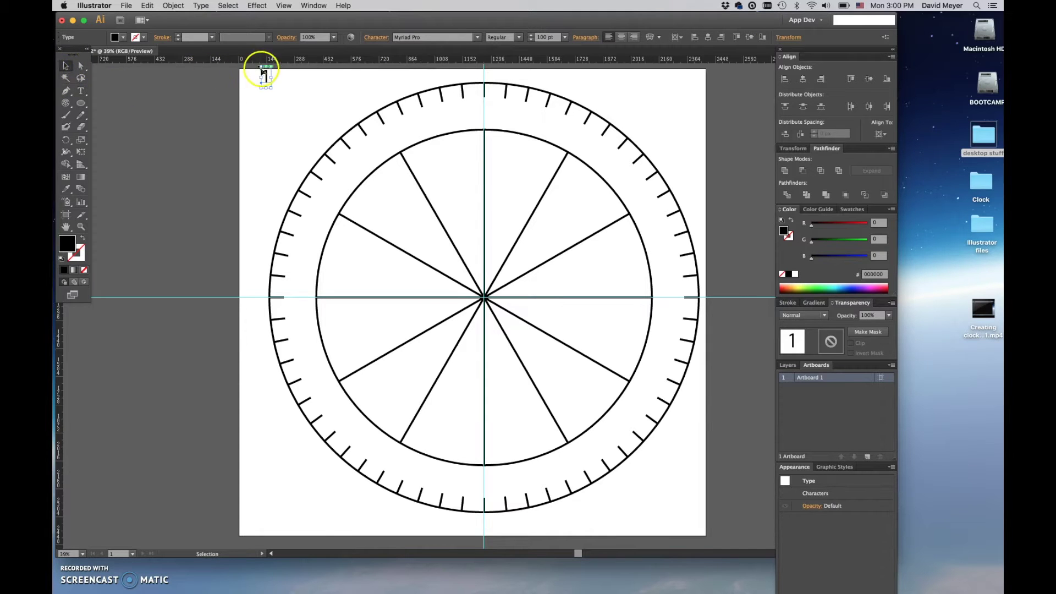
drag(265, 73, 306, 97)
key(t)
click(546, 37)
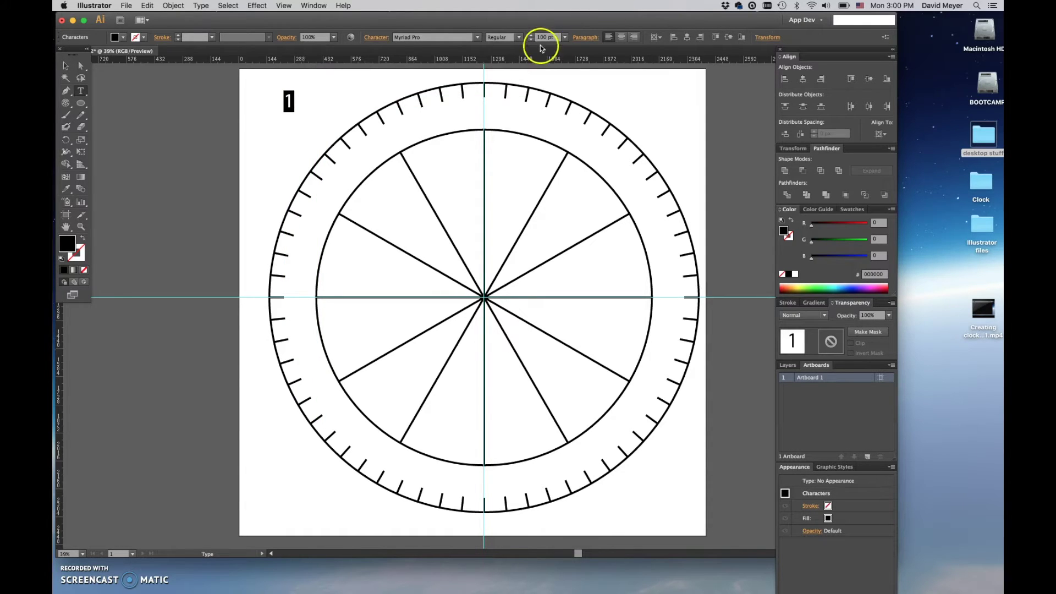
text(120)
key(Return)
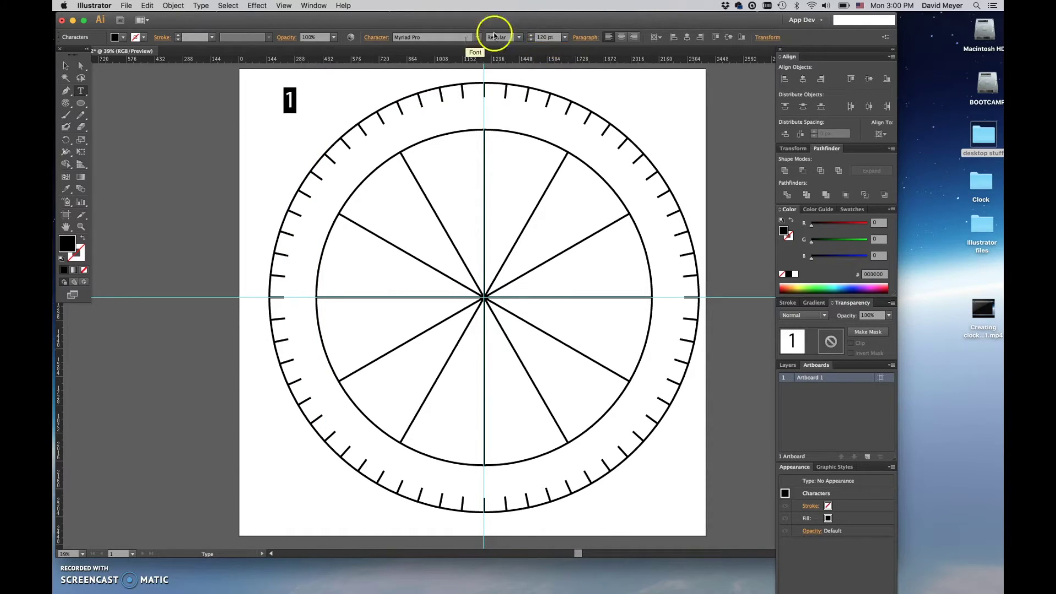
click(62, 62)
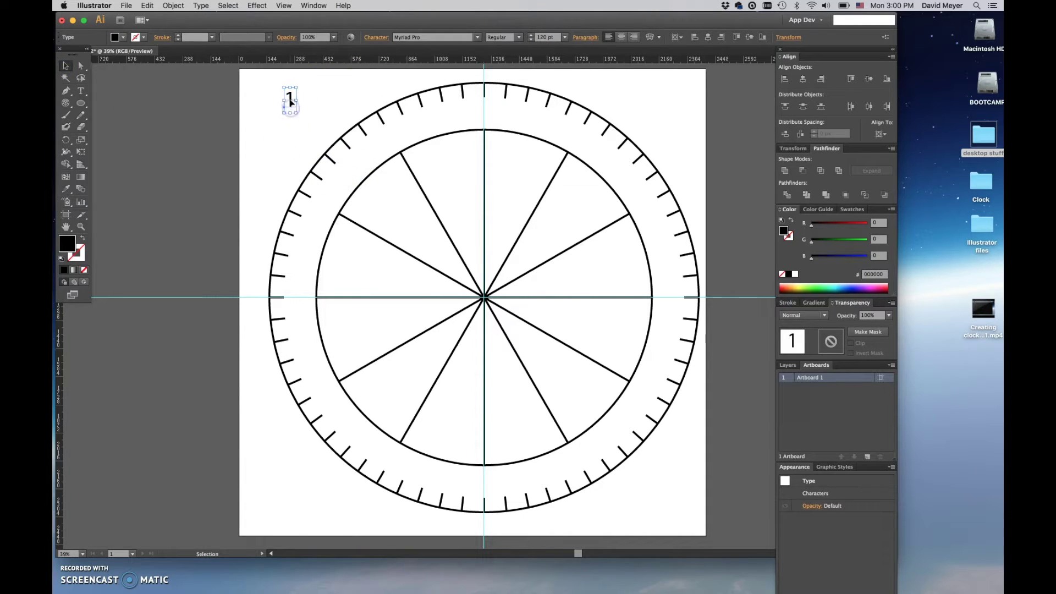
Select the 1 character, apply Align Center, and return to the Selection tool.
double_click(288, 101)
drag(285, 103, 302, 99)
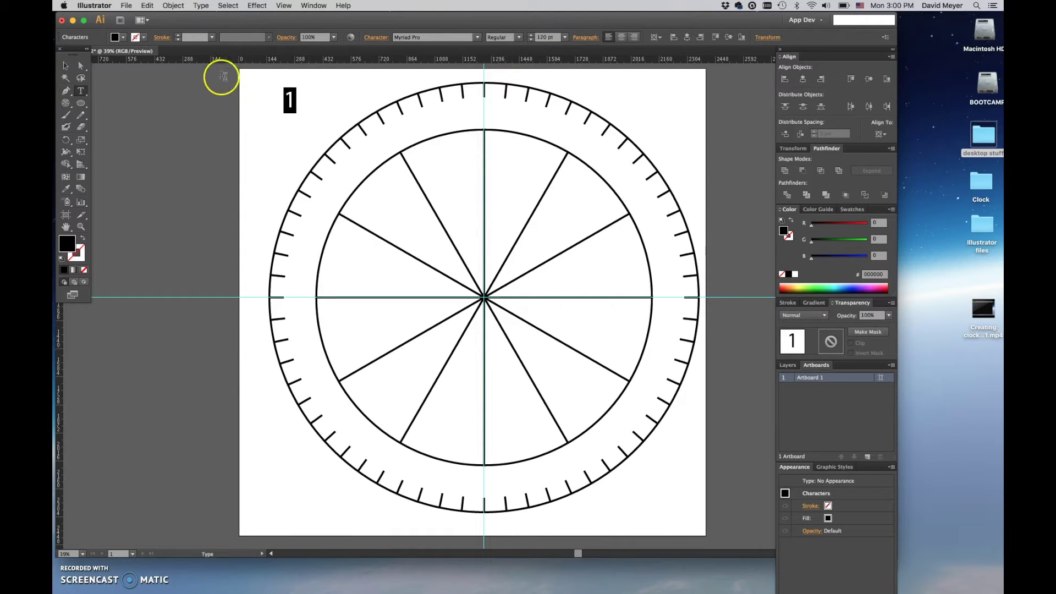
drag(282, 102, 317, 105)
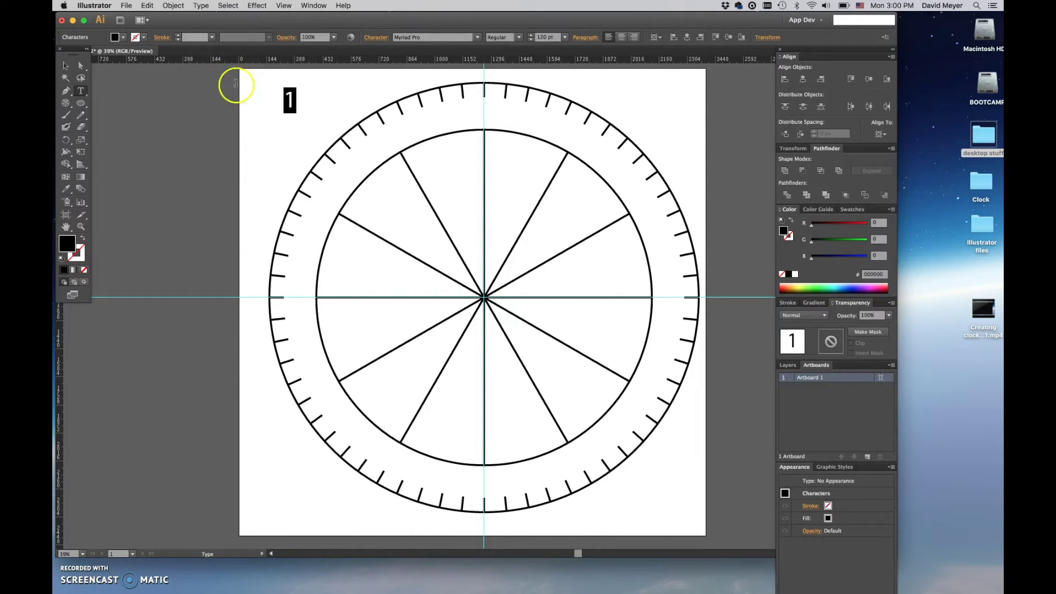
click(622, 37)
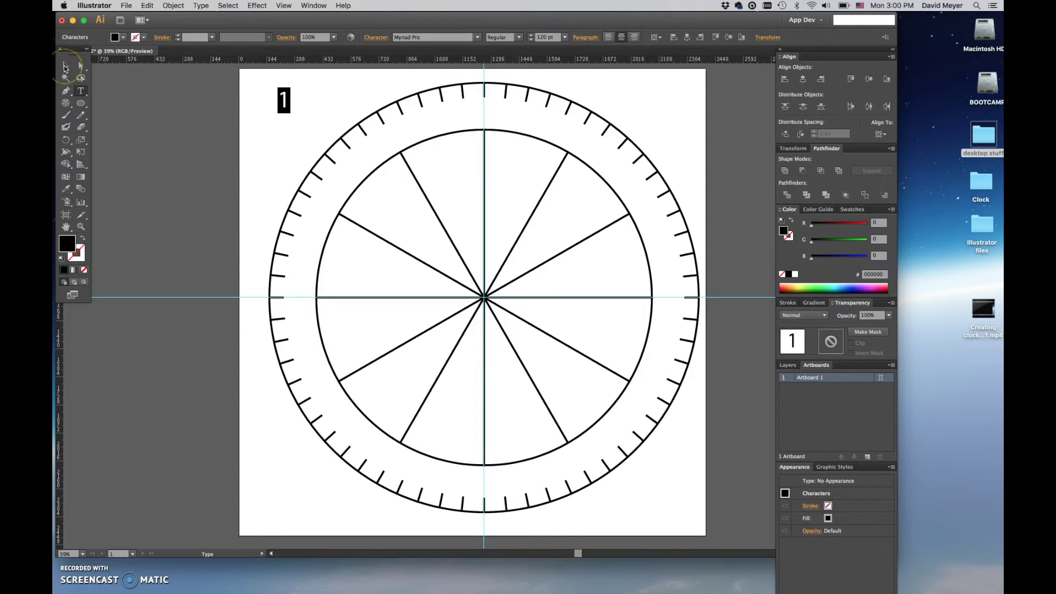
click(65, 67)
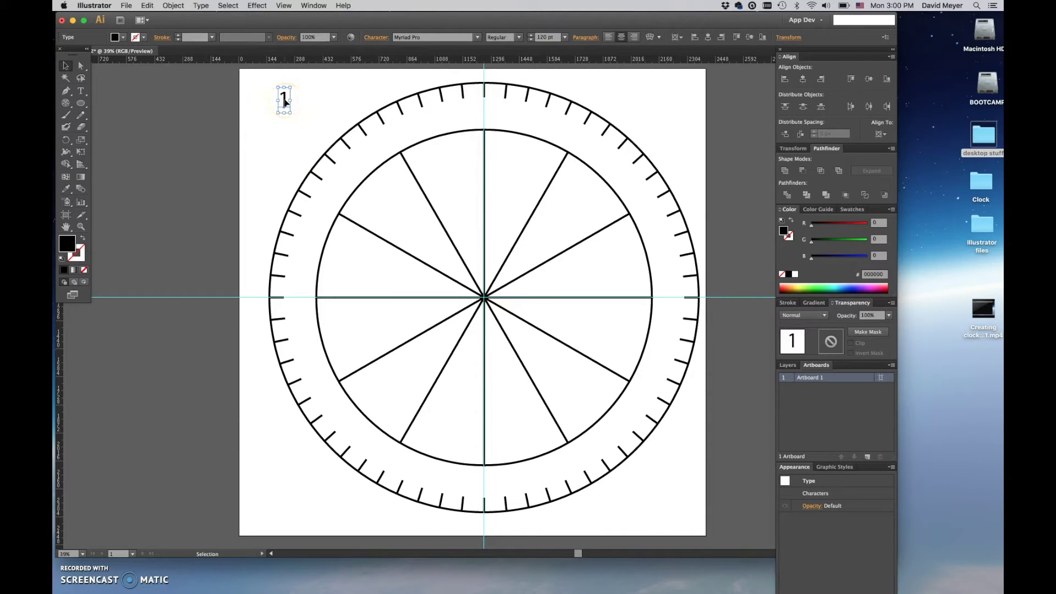
Drag the 1 onto the vertical centre guide at the top of the dial.
drag(285, 101, 485, 112)
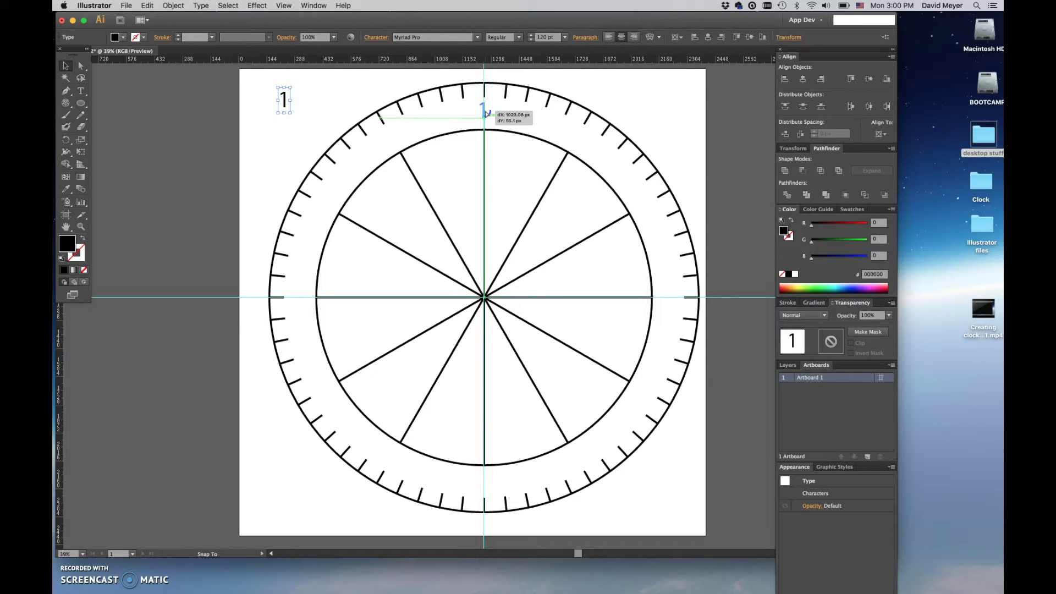
drag(486, 112, 484, 112)
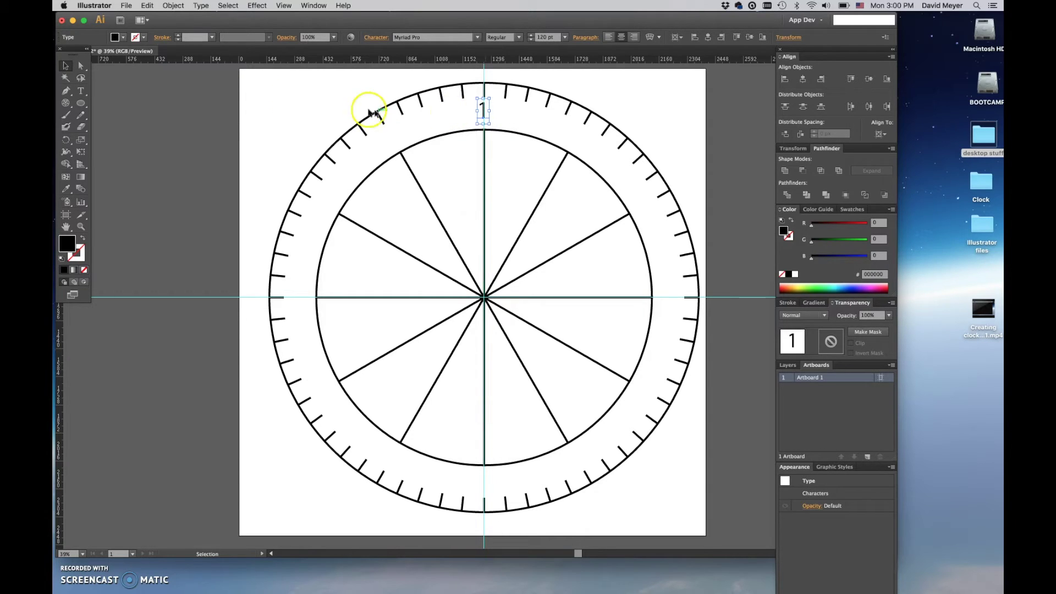
click(281, 99)
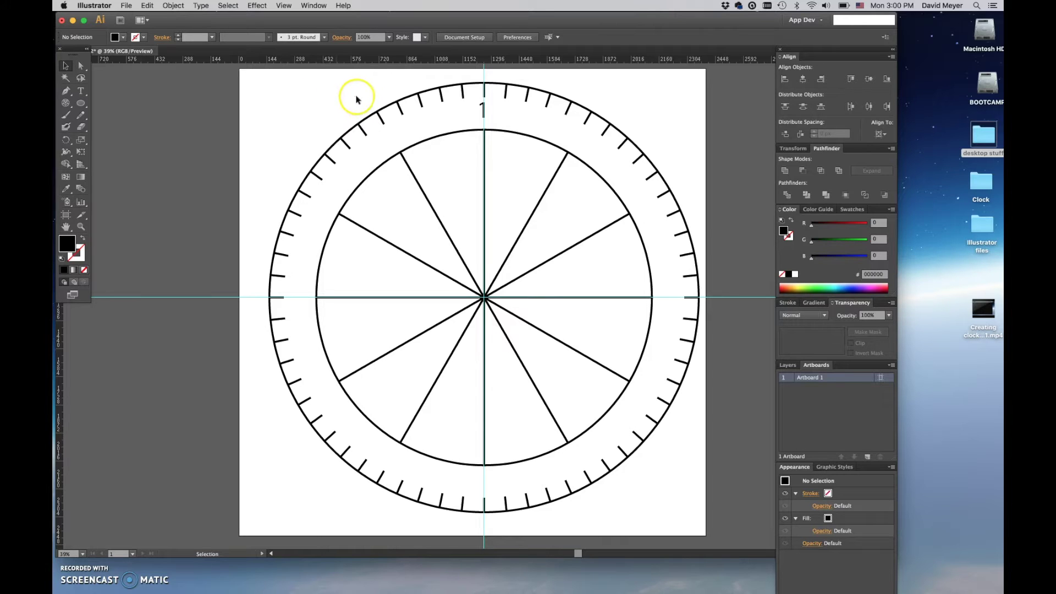
click(482, 113)
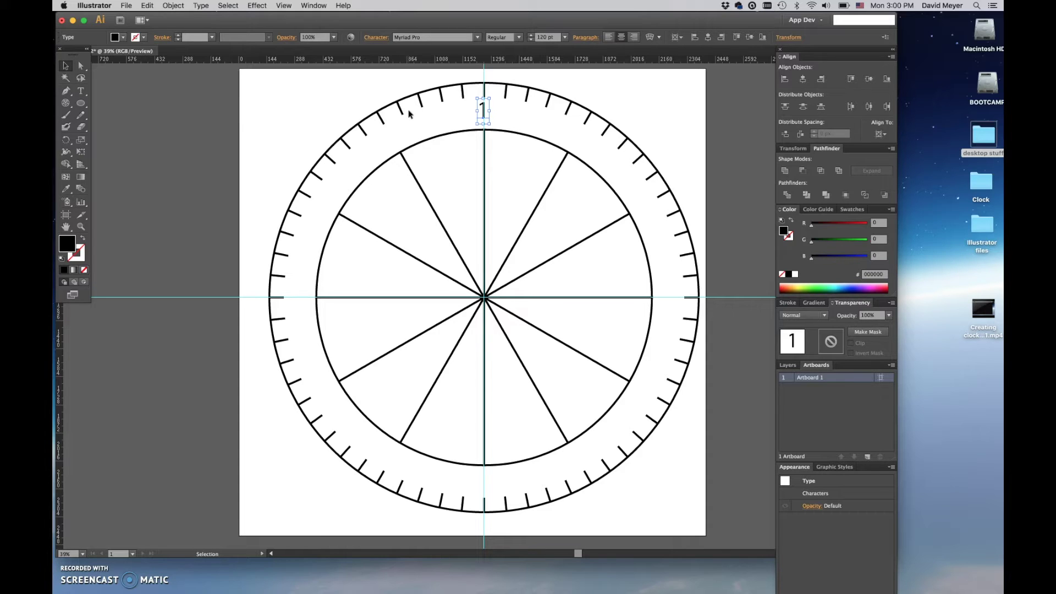
drag(418, 111, 483, 110)
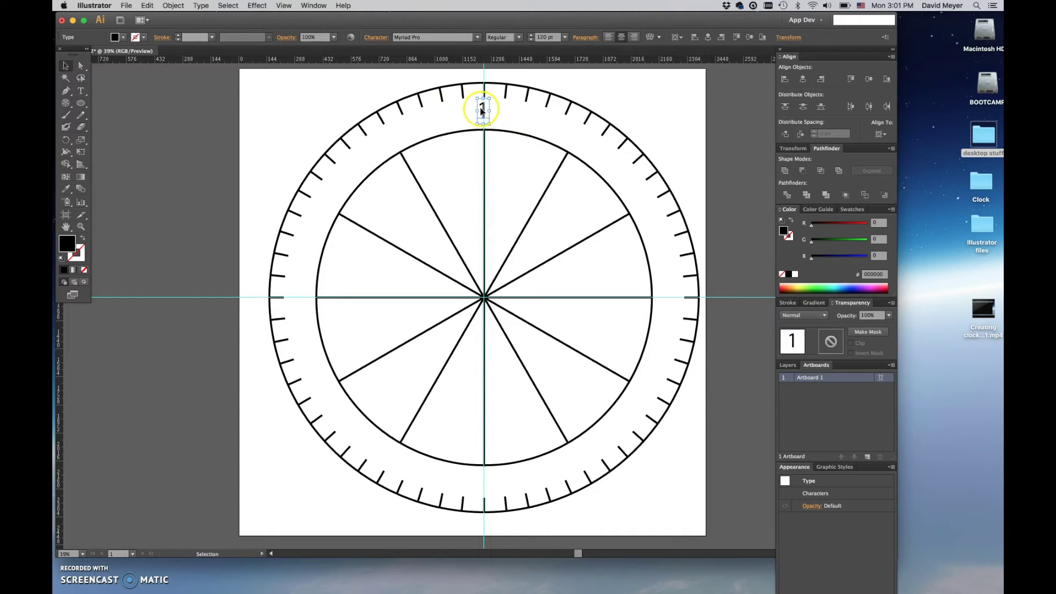
click(482, 110)
Alt-drag copies of the 1 to the 6, 9 and 3 o'clock positions.
drag(481, 110, 480, 479)
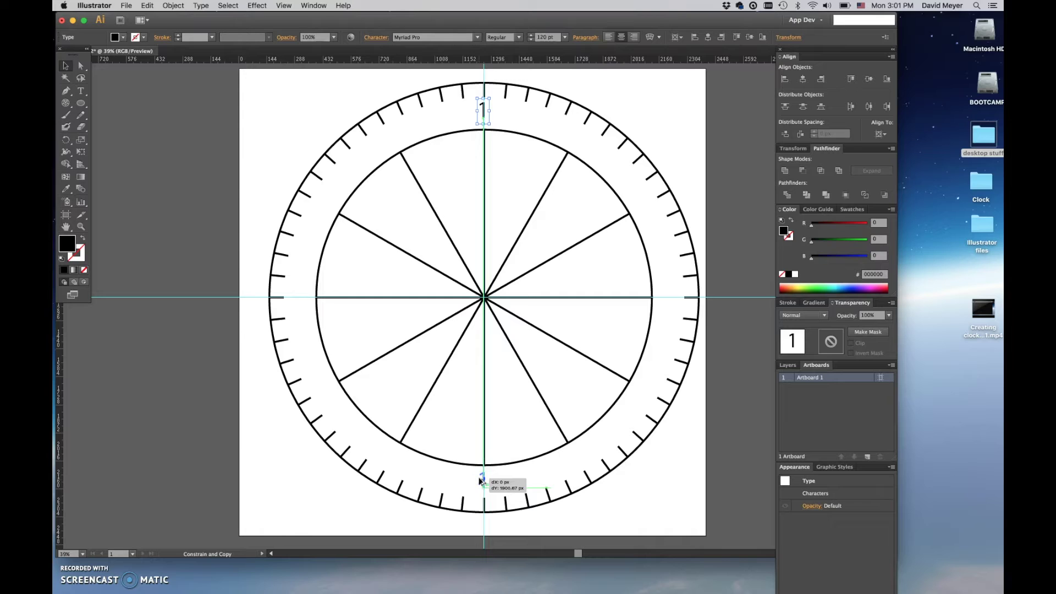
drag(479, 481, 480, 482)
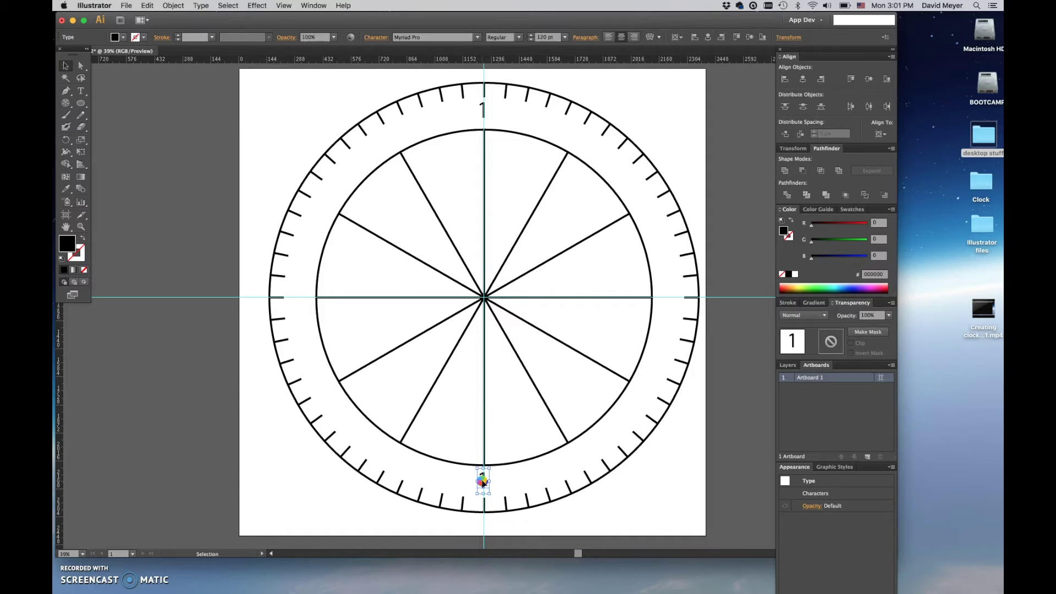
drag(482, 481, 294, 296)
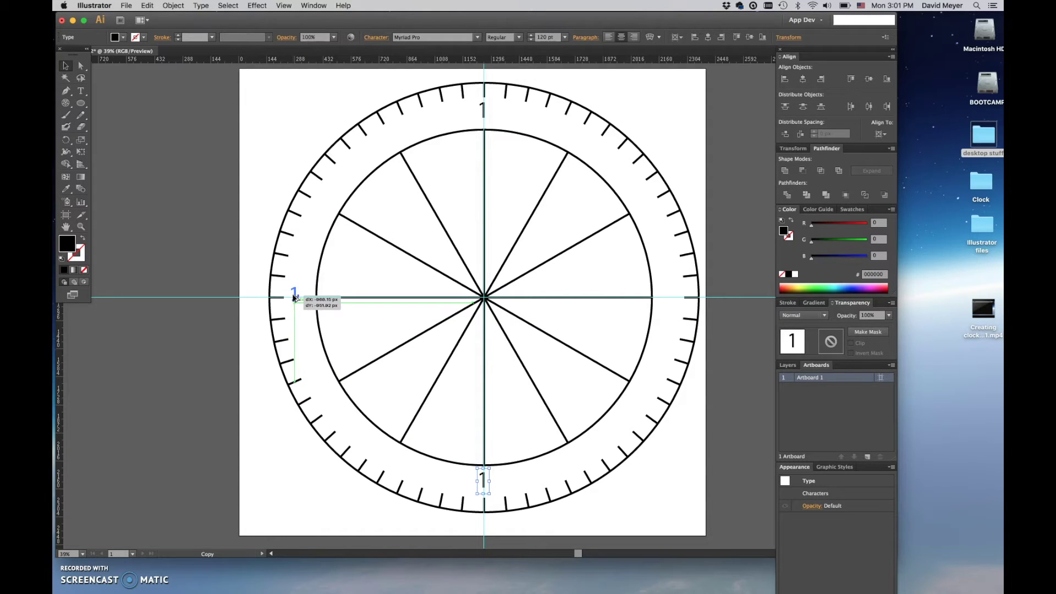
drag(294, 298, 294, 298)
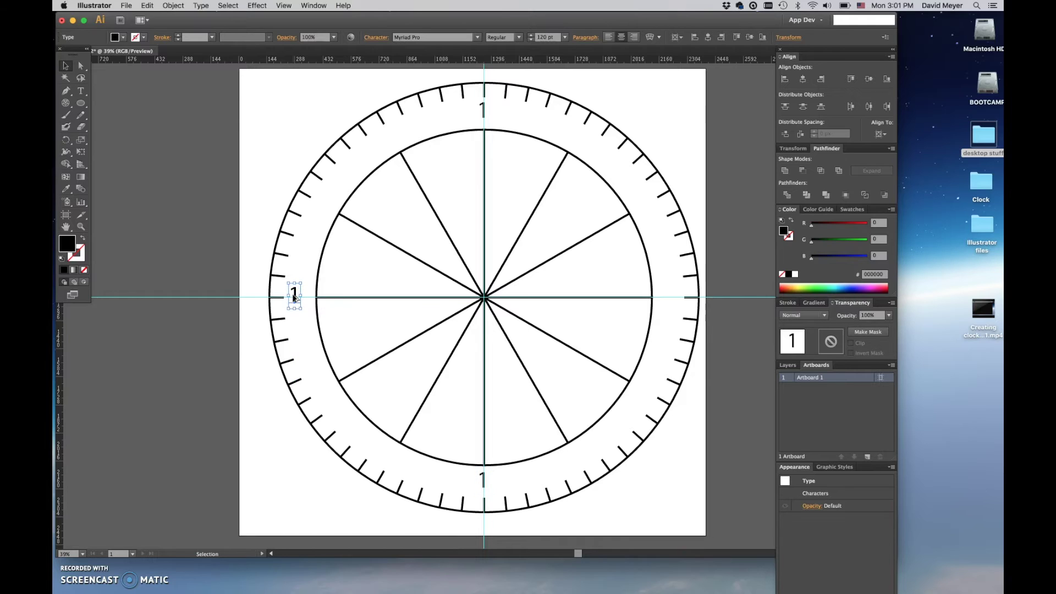
click(200, 252)
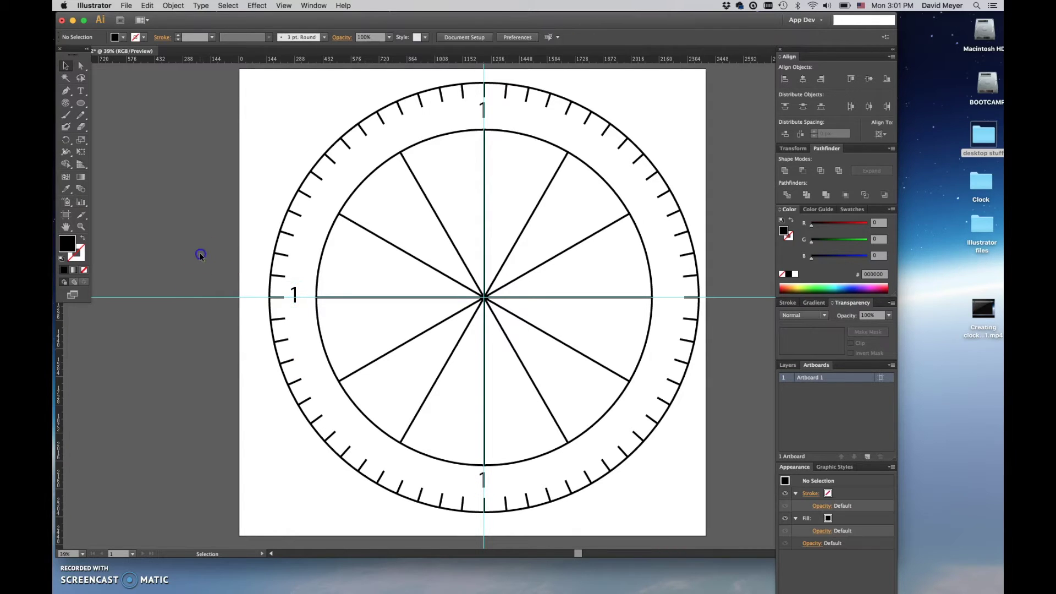
click(294, 295)
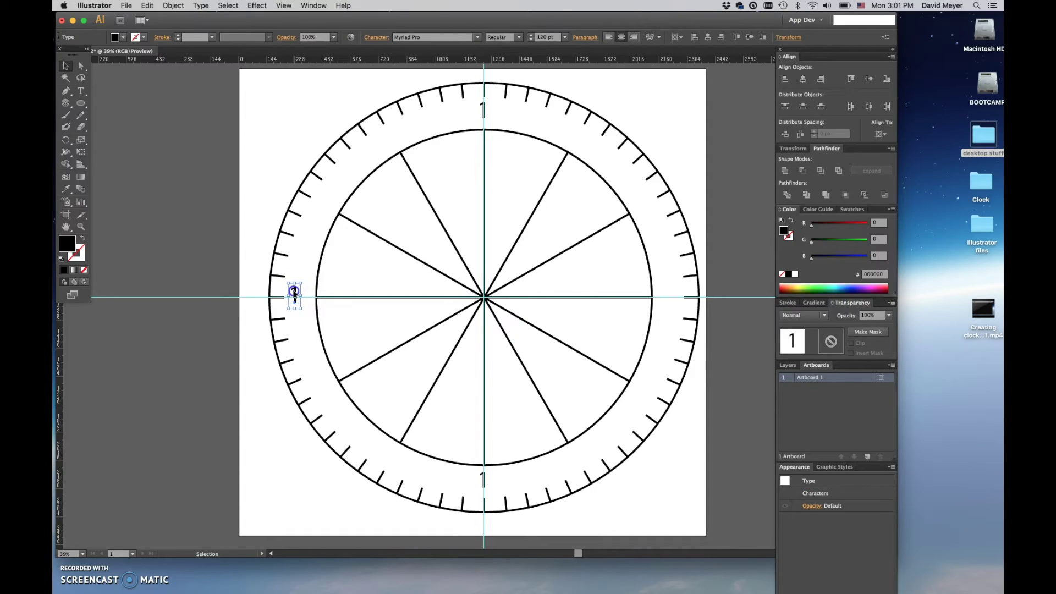
drag(294, 294, 668, 269)
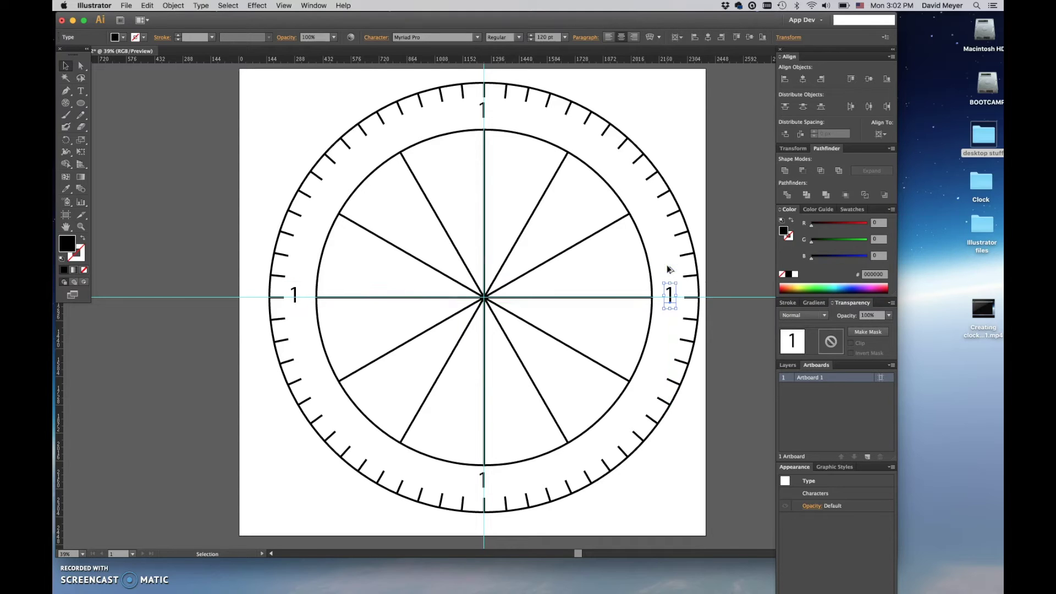
click(670, 295)
Alt-drag further copies of the 1 into the remaining hour positions, starting at 2 o'clock.
drag(670, 295, 648, 207)
drag(646, 206, 393, 139)
drag(392, 136, 393, 459)
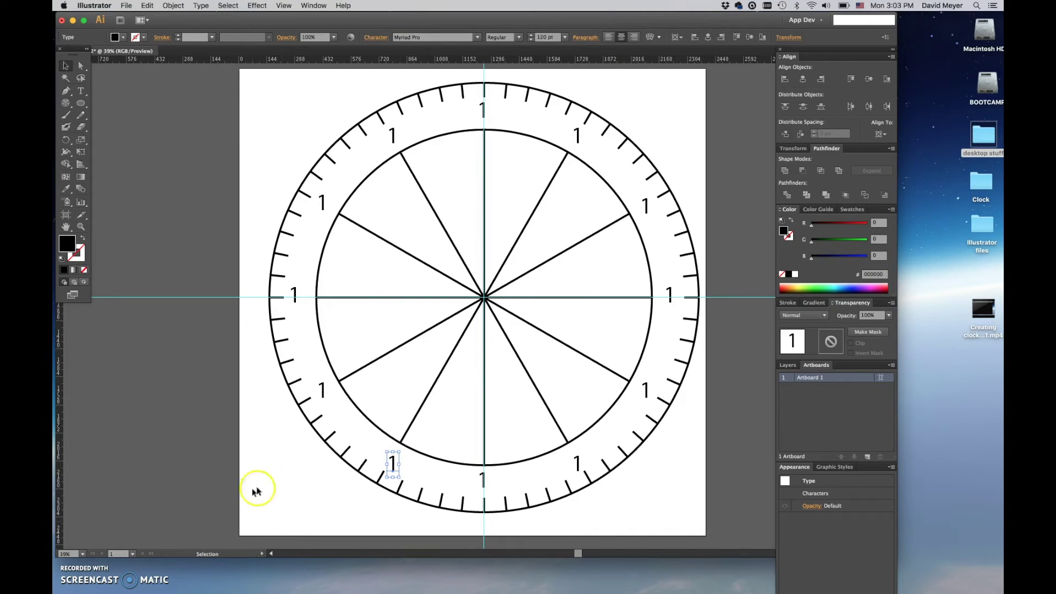
With the Type tool, retype the 2 o'clock and 4 o'clock placeholders as 2 and 4.
click(65, 67)
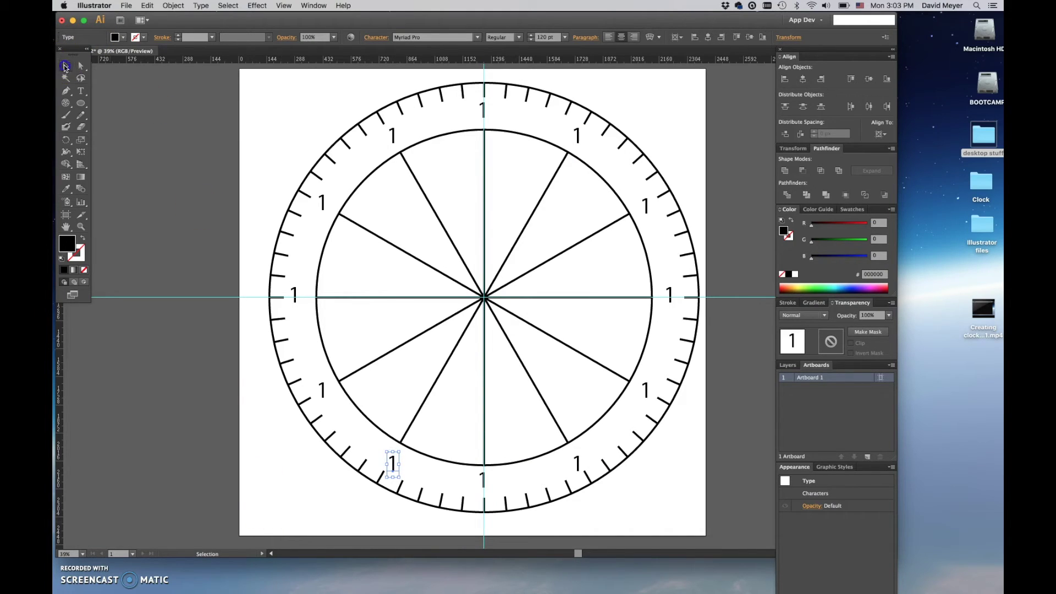
click(191, 146)
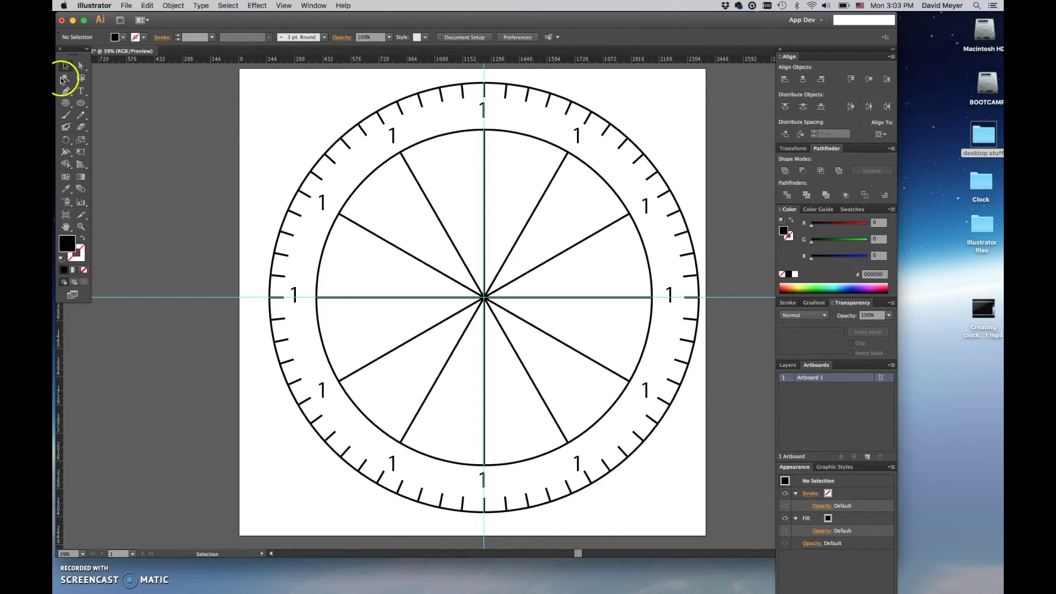
click(83, 92)
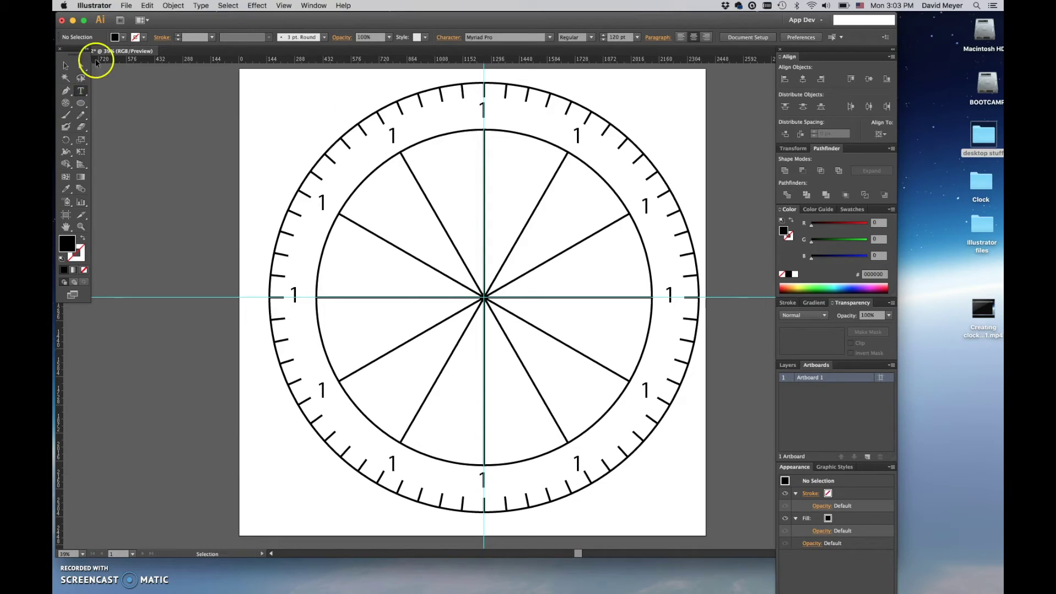
click(577, 133)
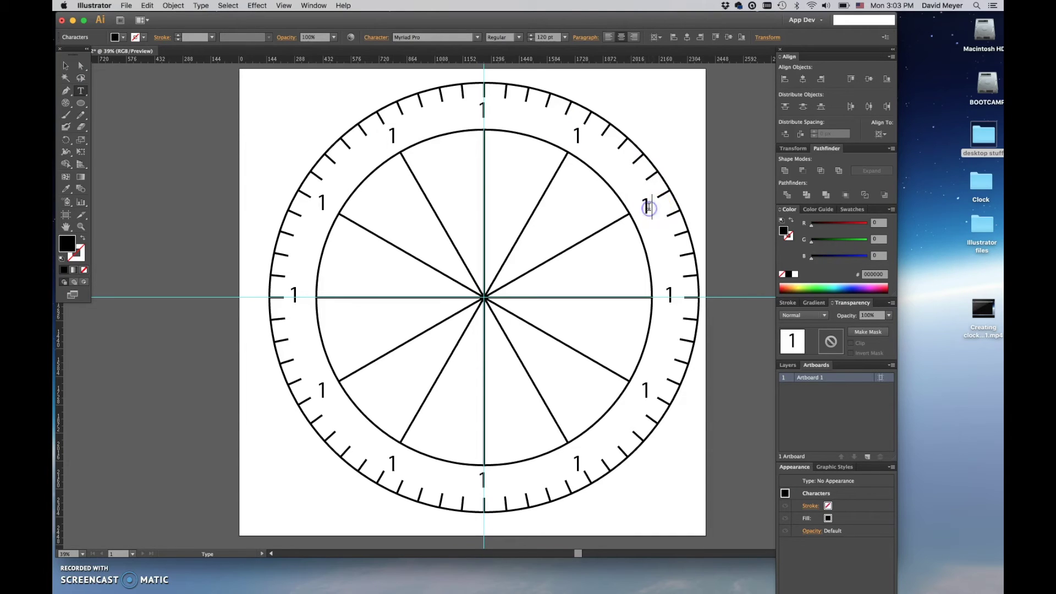
key(BackSpace)
text(2)
key(BackSpace)
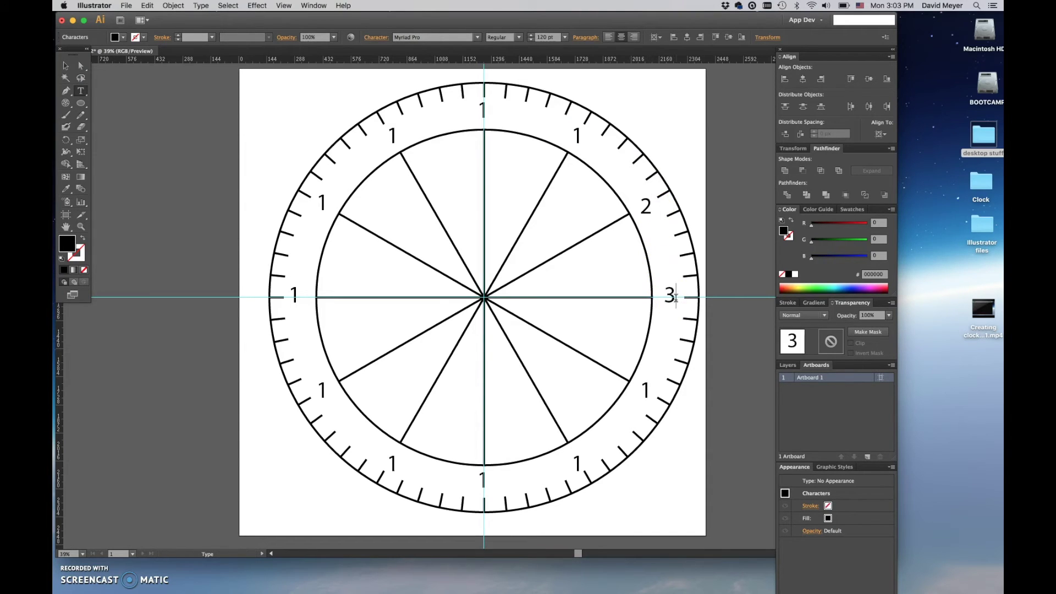
click(652, 390)
key(BackSpace)
text(4)
Retype the numerals at 5, 6 and 7 o'clock as 5, 6 and 7.
click(582, 462)
key(BackSpace)
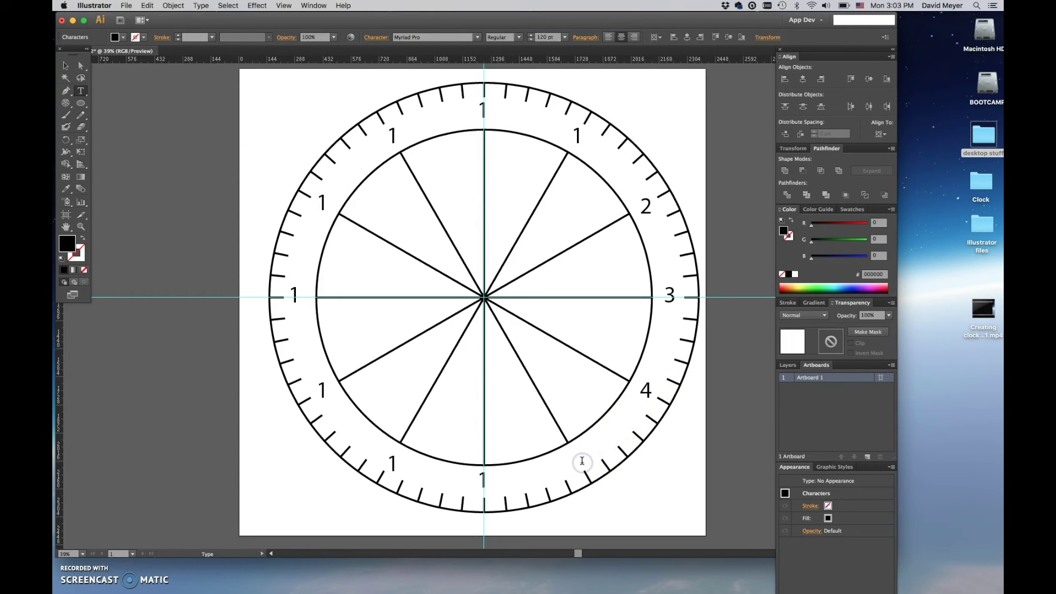
text(5)
click(489, 478)
key(BackSpace)
text(6)
click(396, 472)
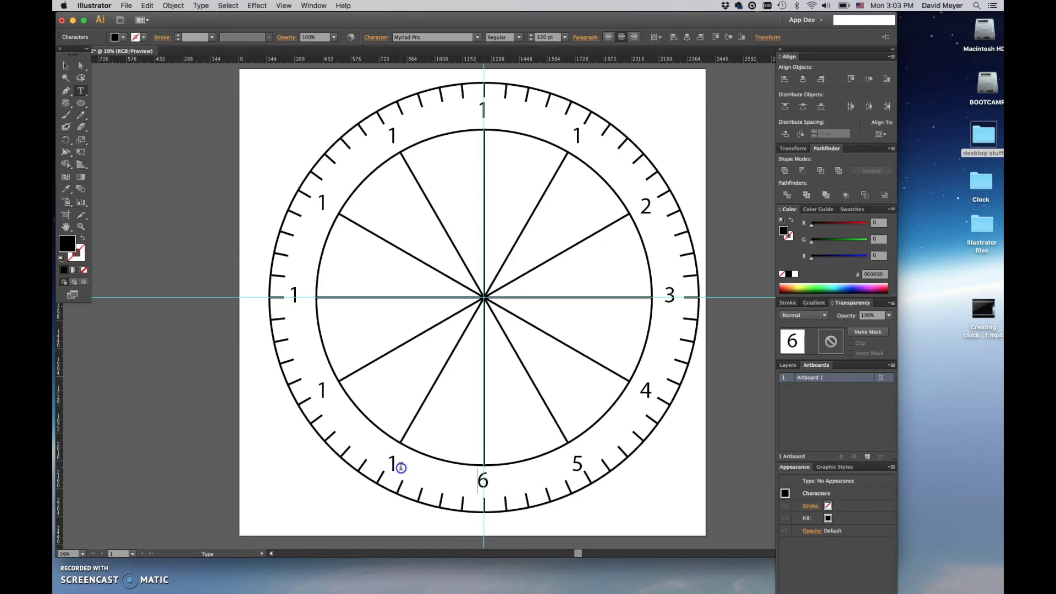
key(BackSpace)
text(7)
Change the 8 and 9 o'clock numerals, and add digits to make 11 and 12.
click(324, 388)
key(BackSpace)
text(8)
click(299, 295)
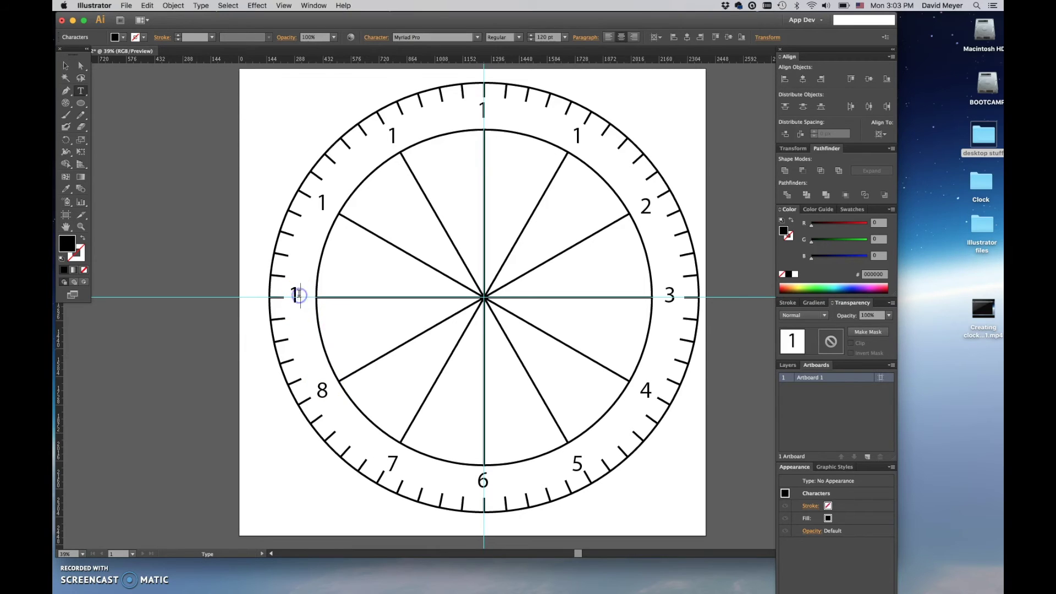
key(BackSpace)
text(9)
text(0)
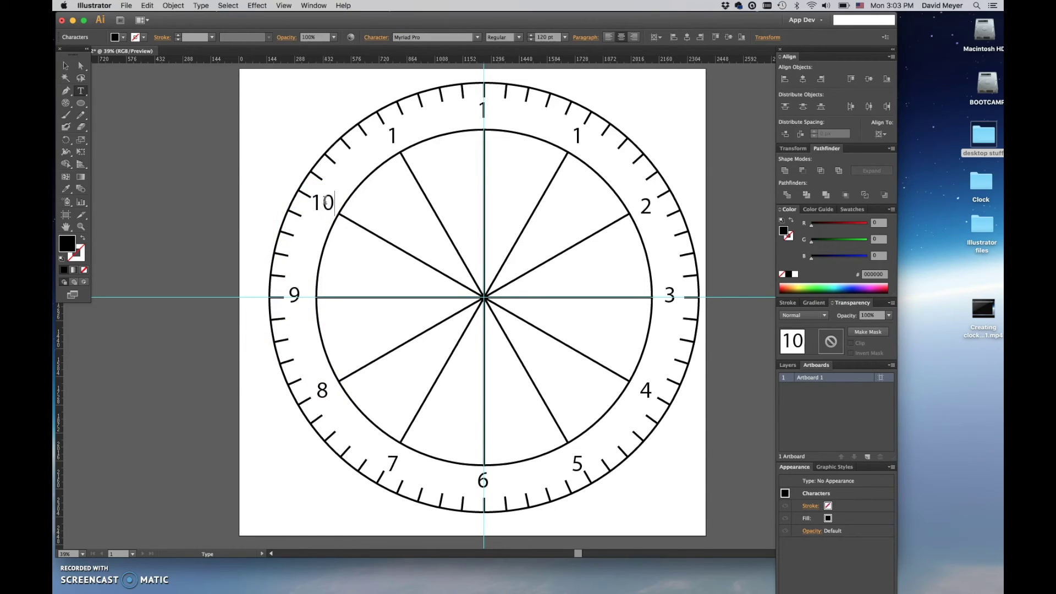
click(397, 137)
text(1)
click(483, 107)
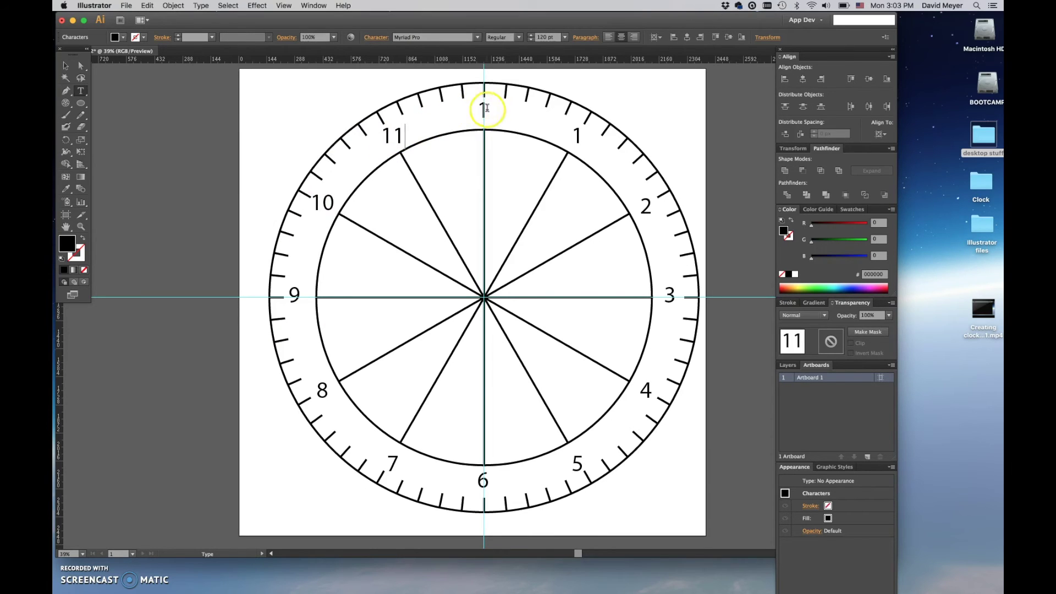
text(2)
click(335, 114)
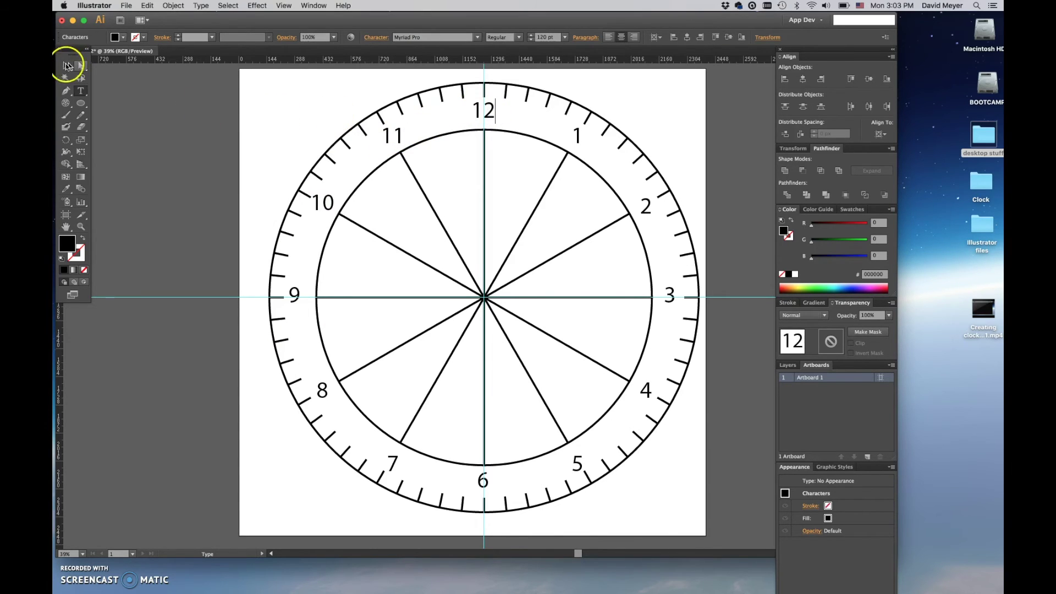
Select the 5 and 7 numerals and nudge them up one arrow-key step.
click(66, 66)
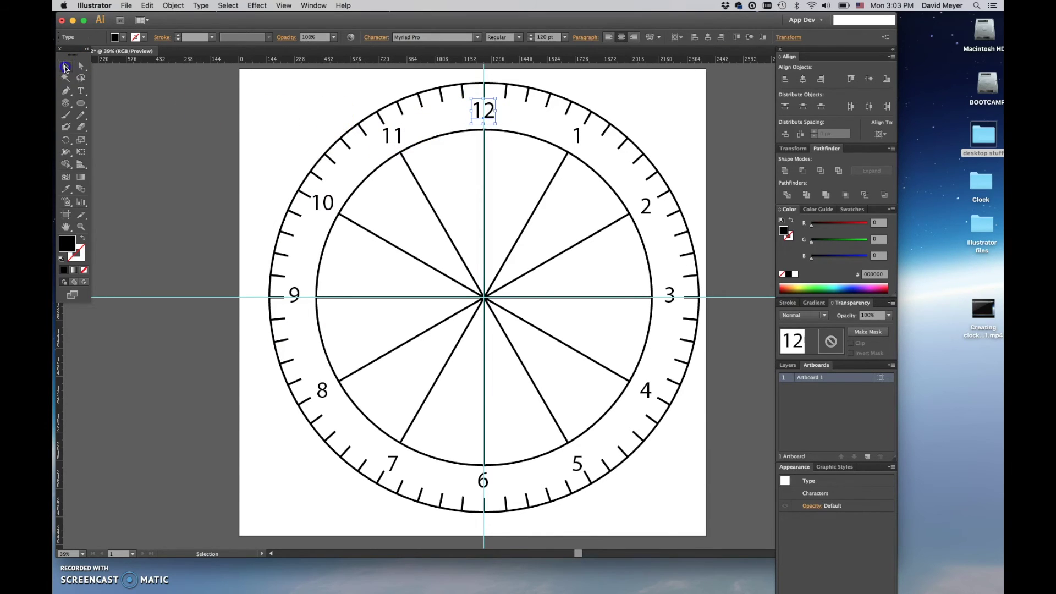
click(173, 162)
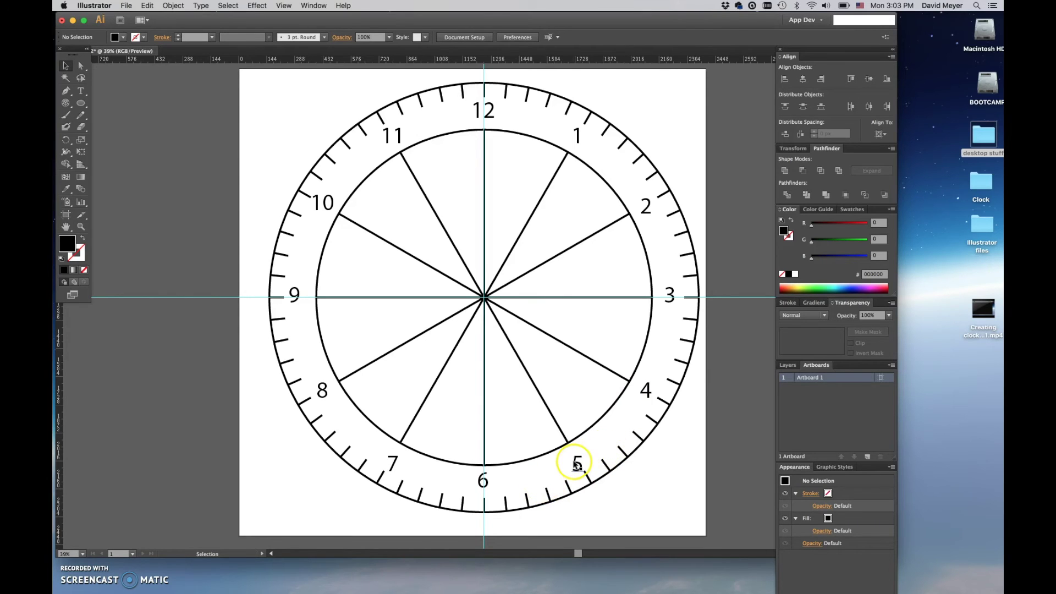
click(577, 464)
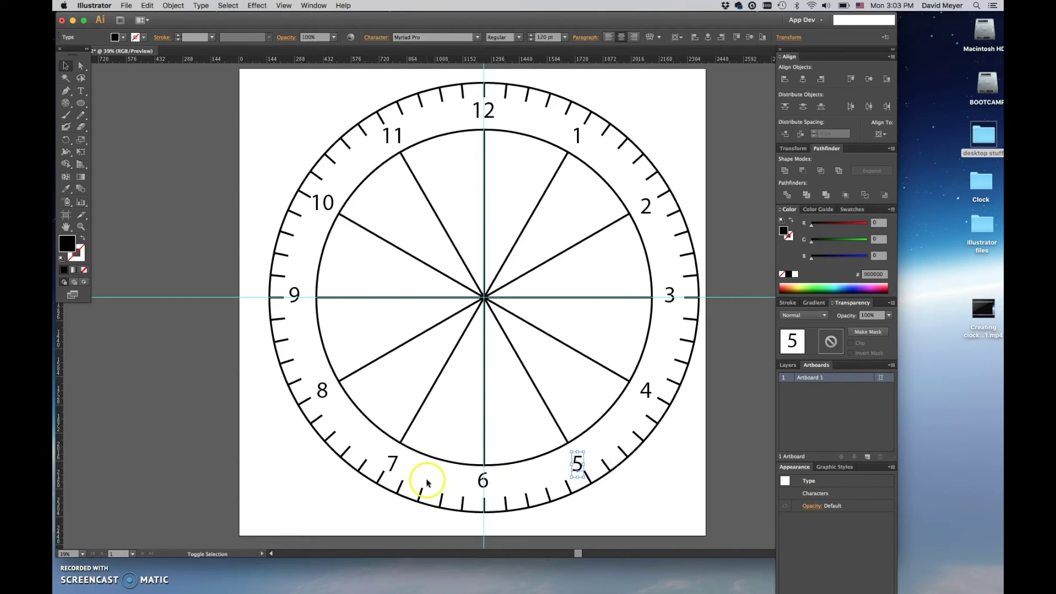
shift+click(394, 462)
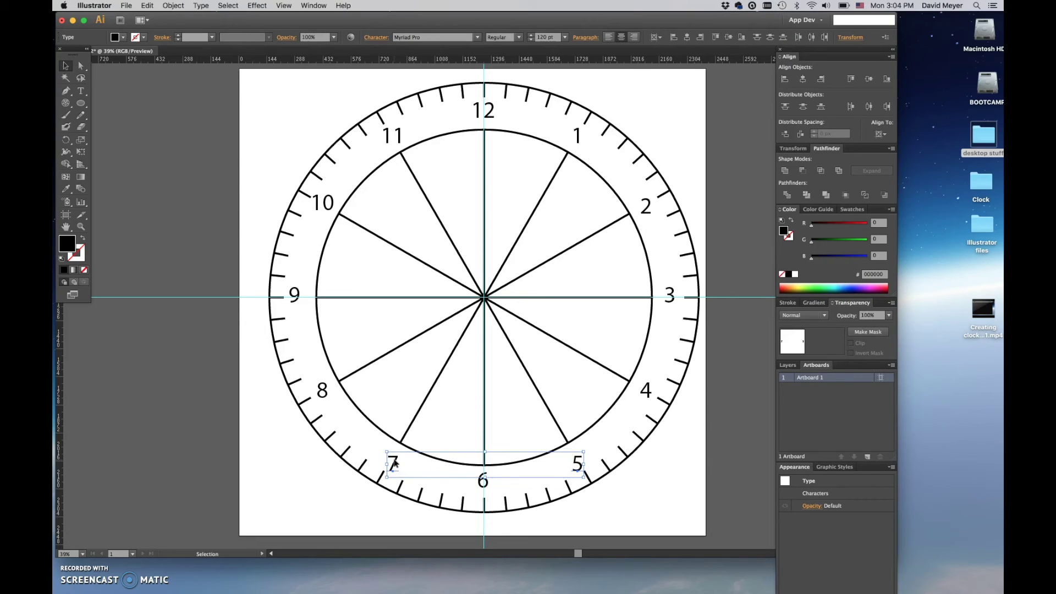
key(Up)
key(Up)
key(Up)
key(Up)
key(Up)
key(Up)
key(Up)
key(Up)
key(Up)
key(Up)
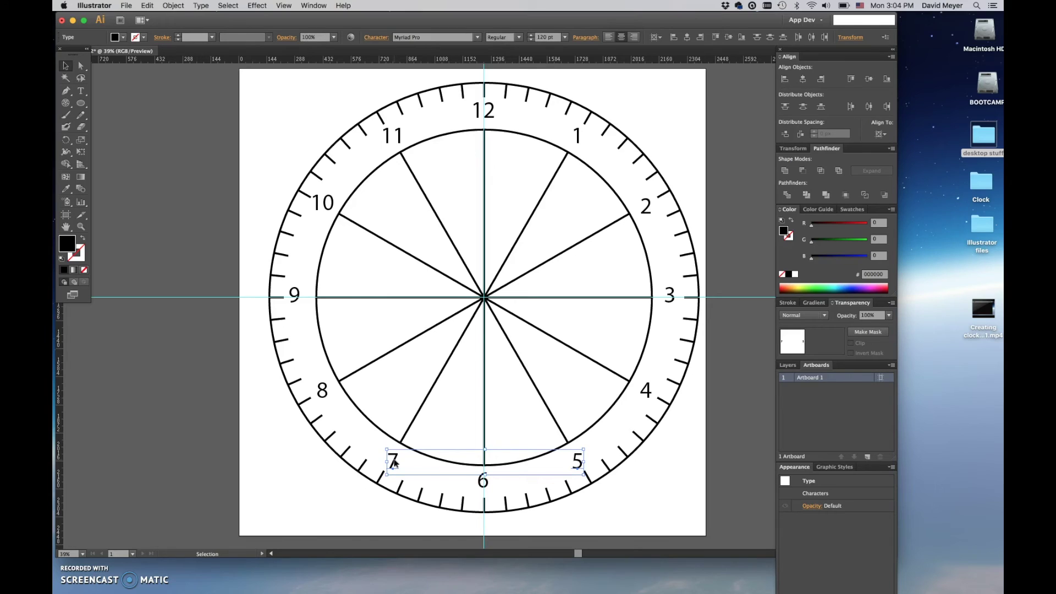
click(351, 148)
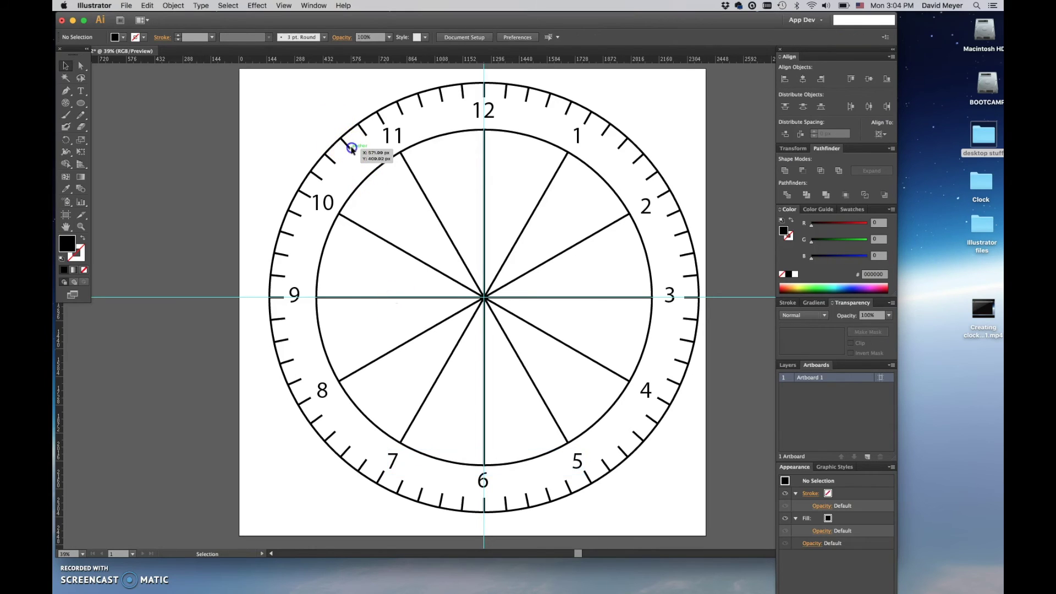
Select and check the placement of the 10, then the 11 and 1 numerals.
click(319, 205)
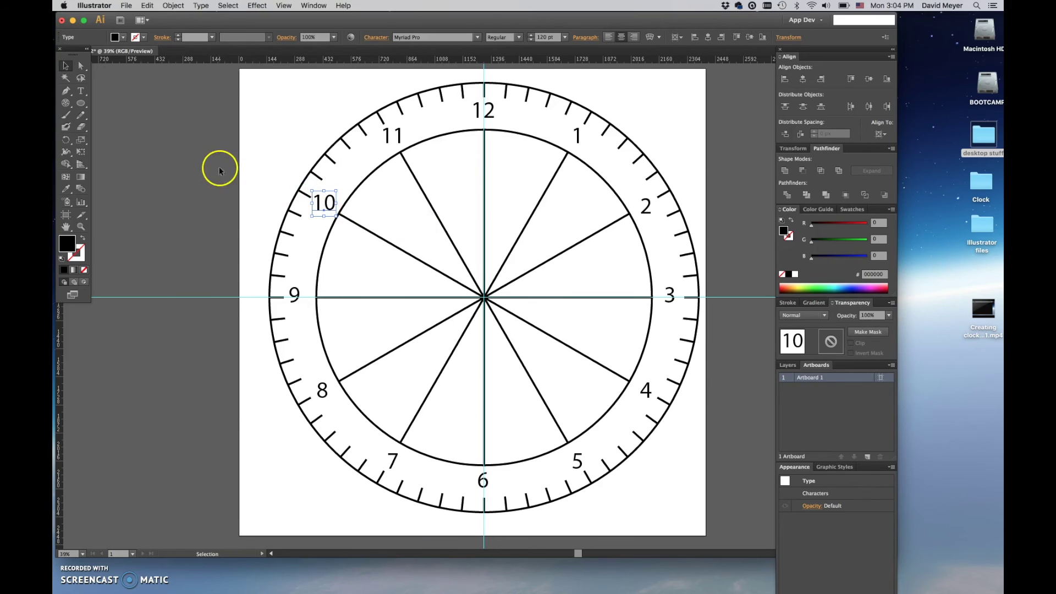
click(197, 165)
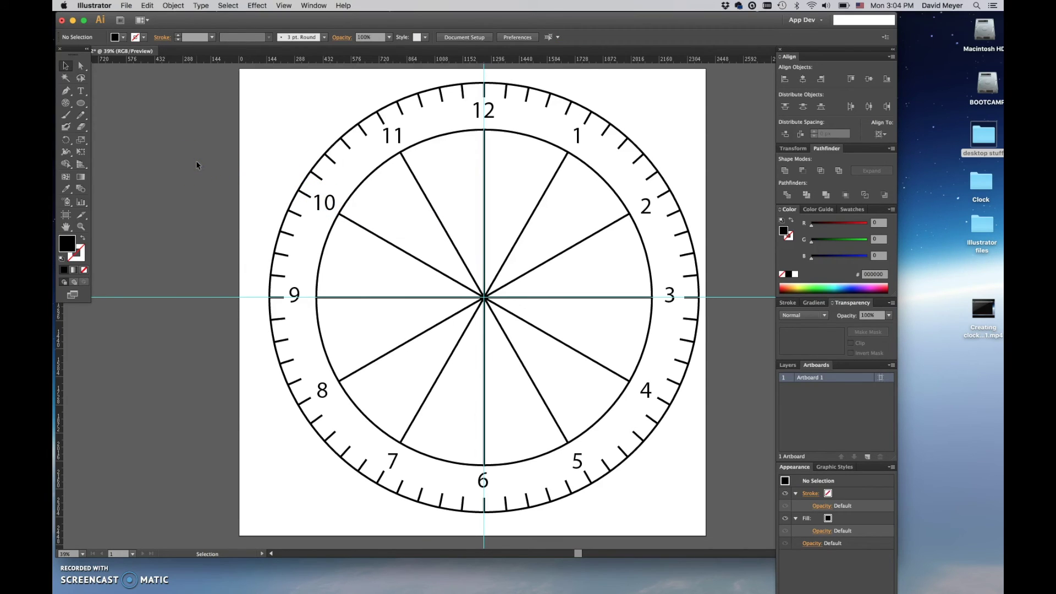
click(391, 135)
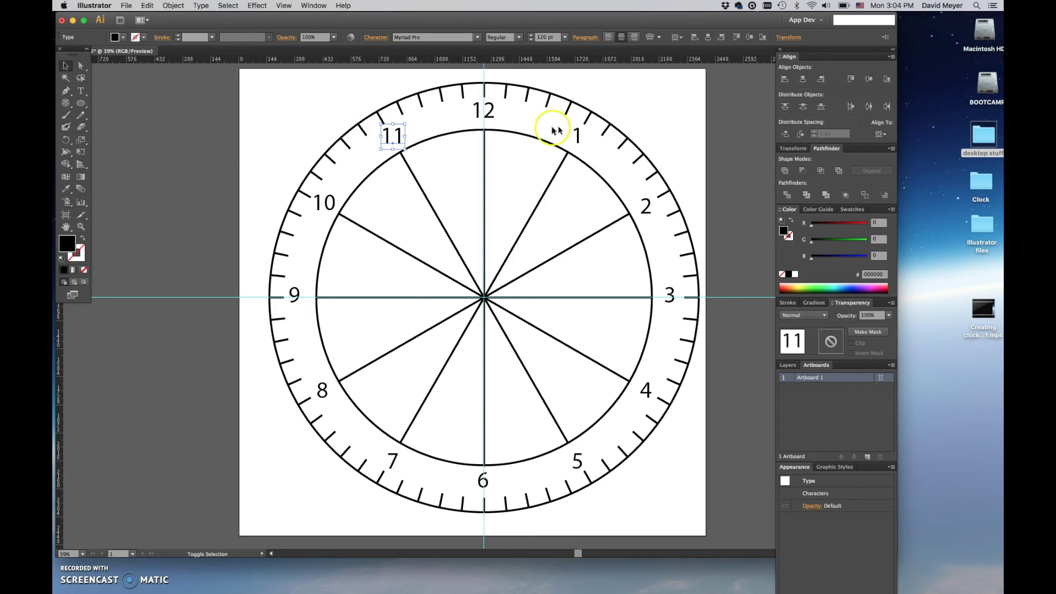
shift+click(578, 136)
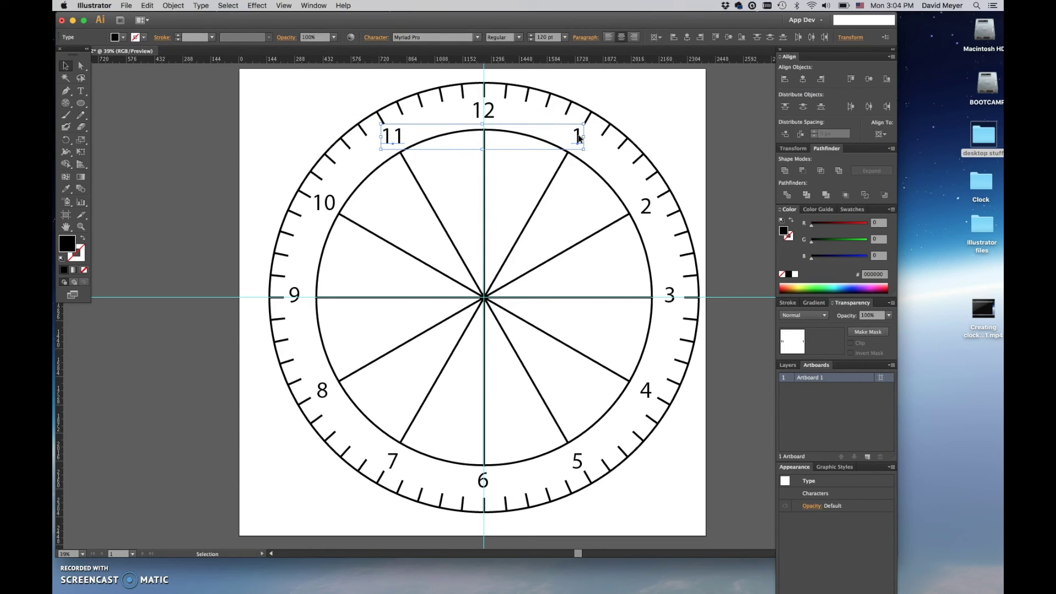
click(297, 131)
click(297, 130)
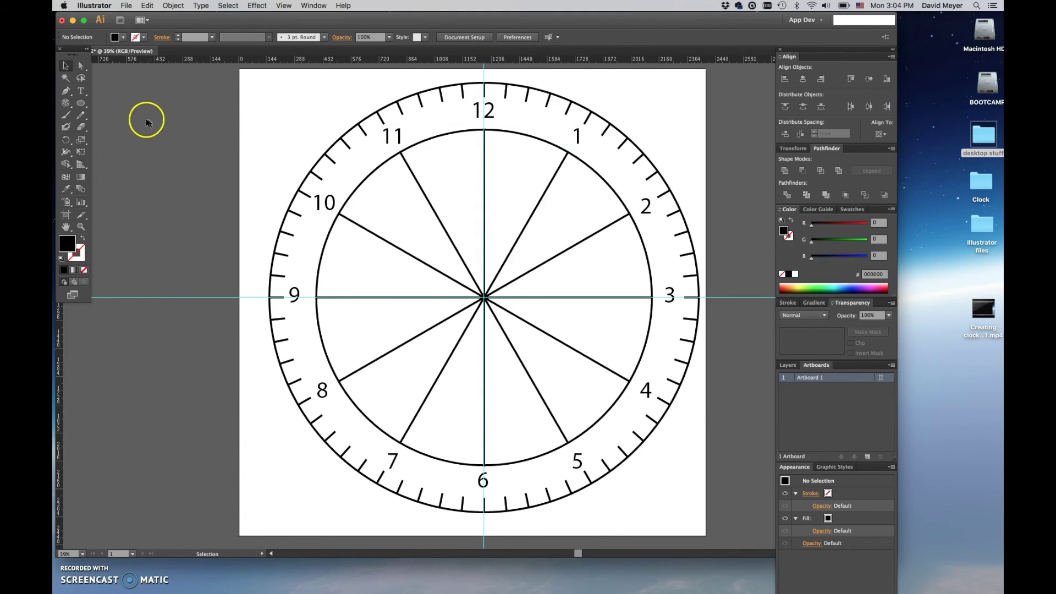
Run Object > Unlock All, then delete the inner polar grid circle and its spokes.
click(175, 6)
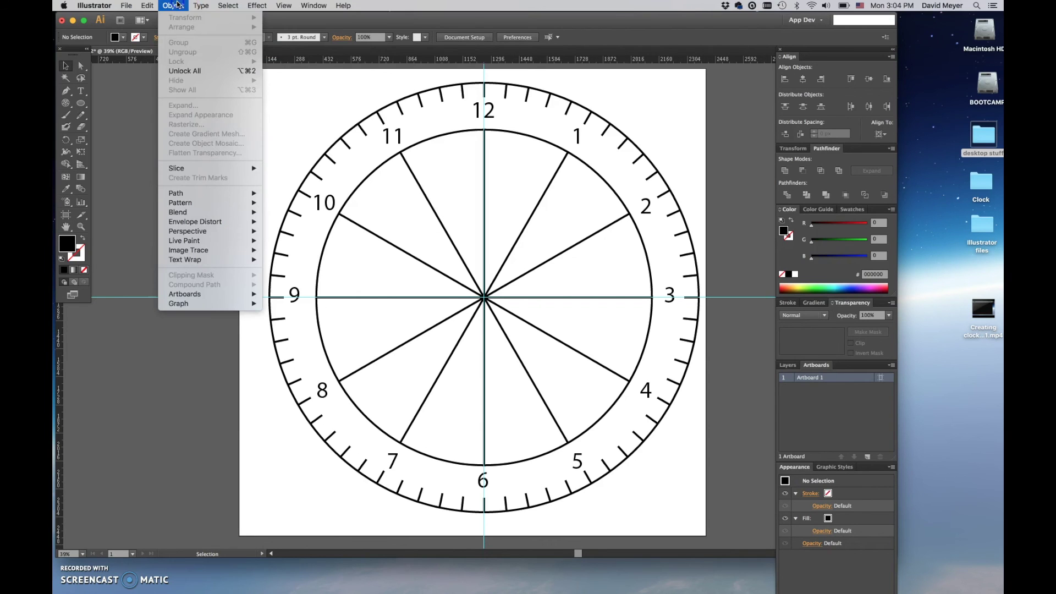
click(191, 71)
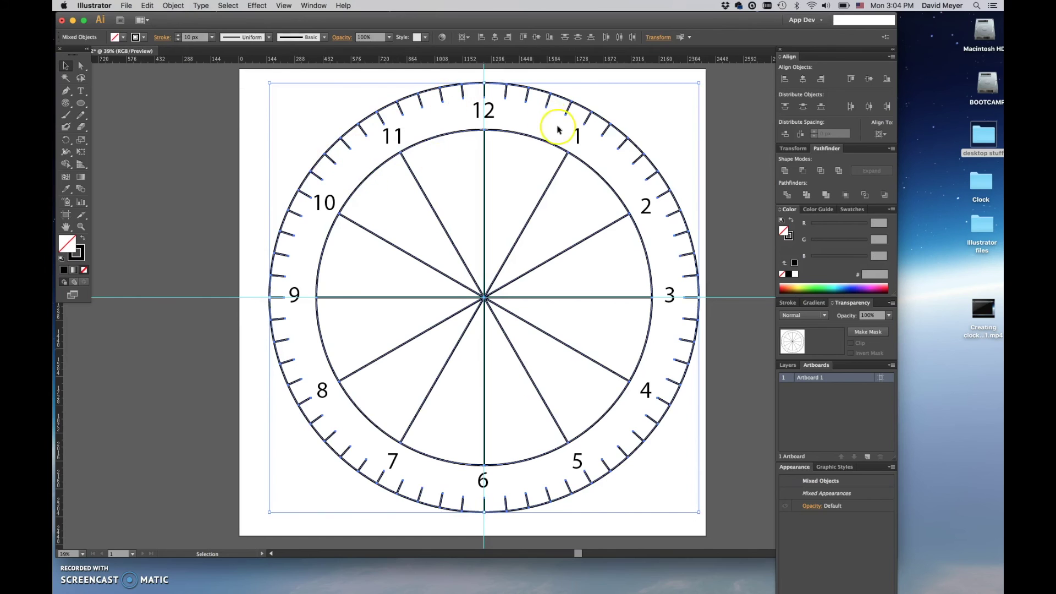
click(502, 175)
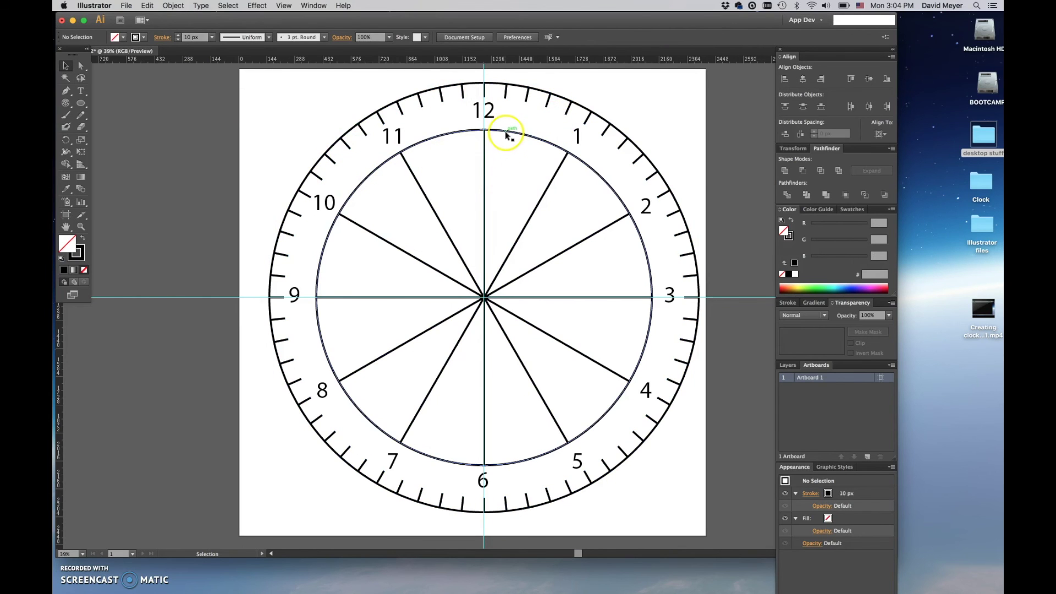
click(507, 133)
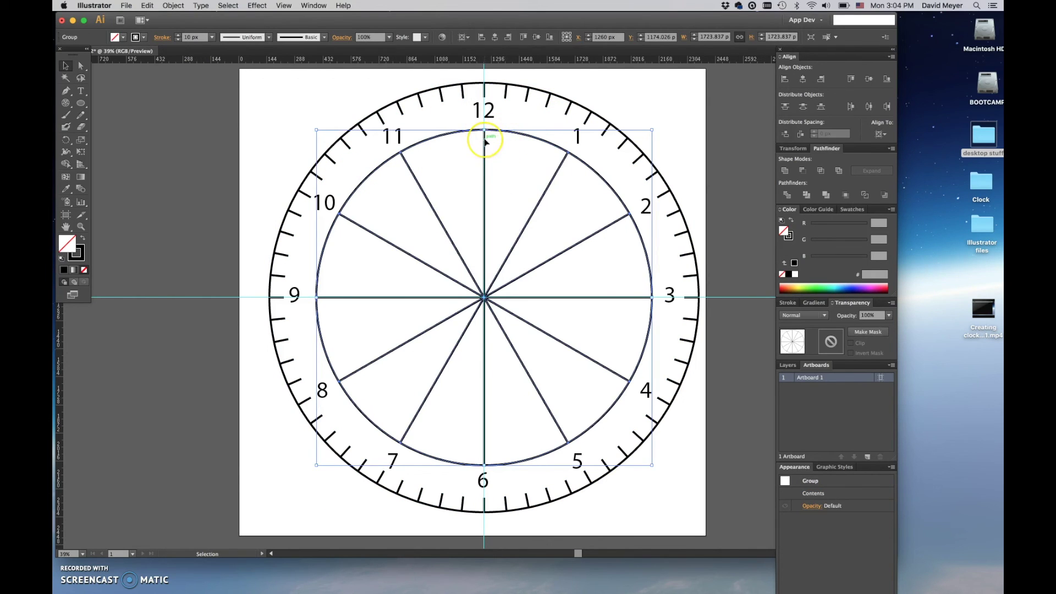
key(Delete)
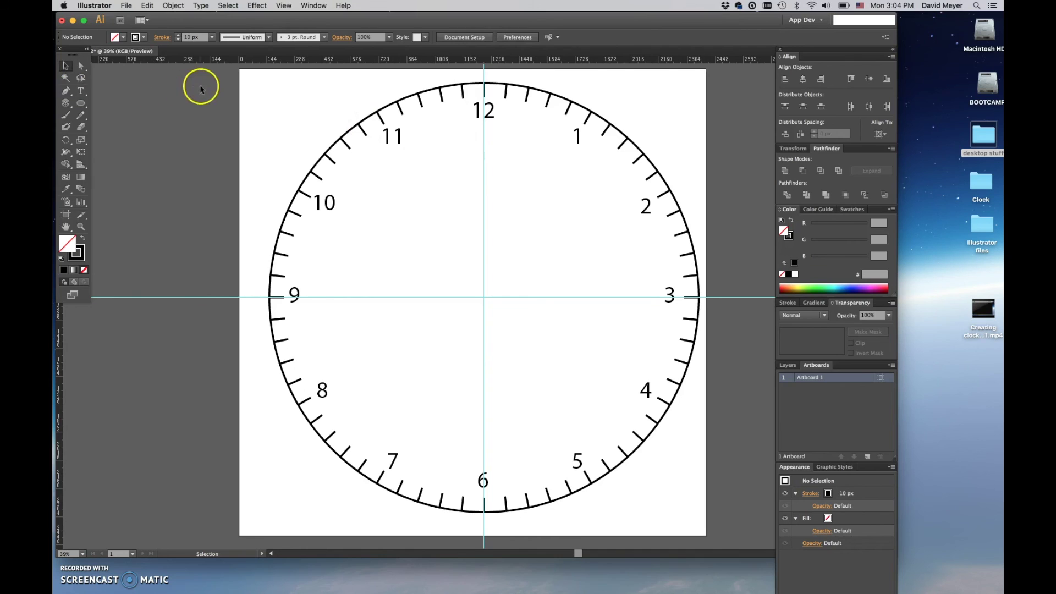
Marquee-select the ring, ticks and numerals and lock them via Object > Lock > Selection.
drag(221, 71, 722, 529)
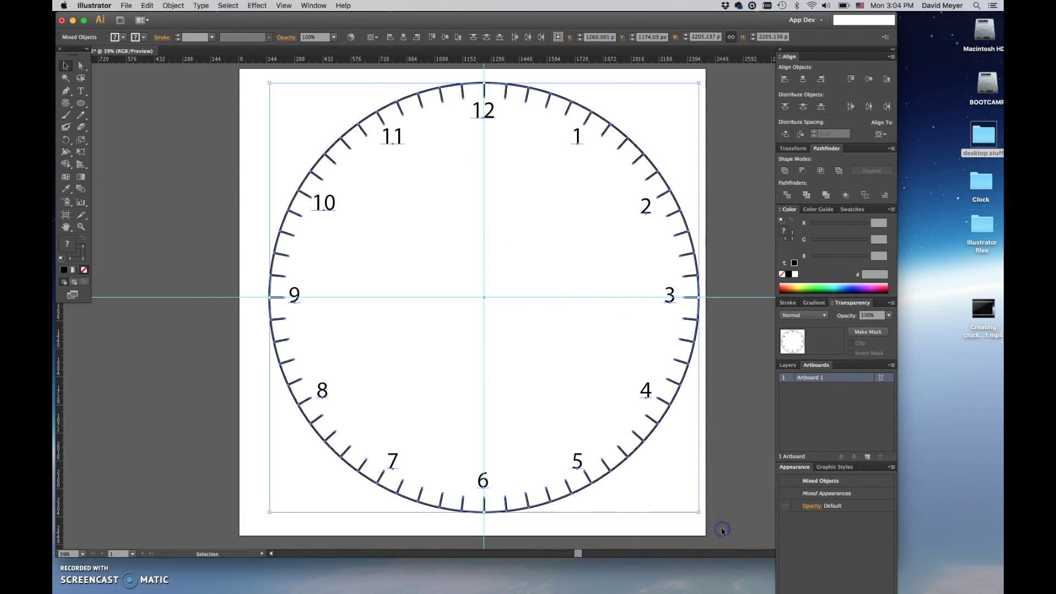
click(173, 6)
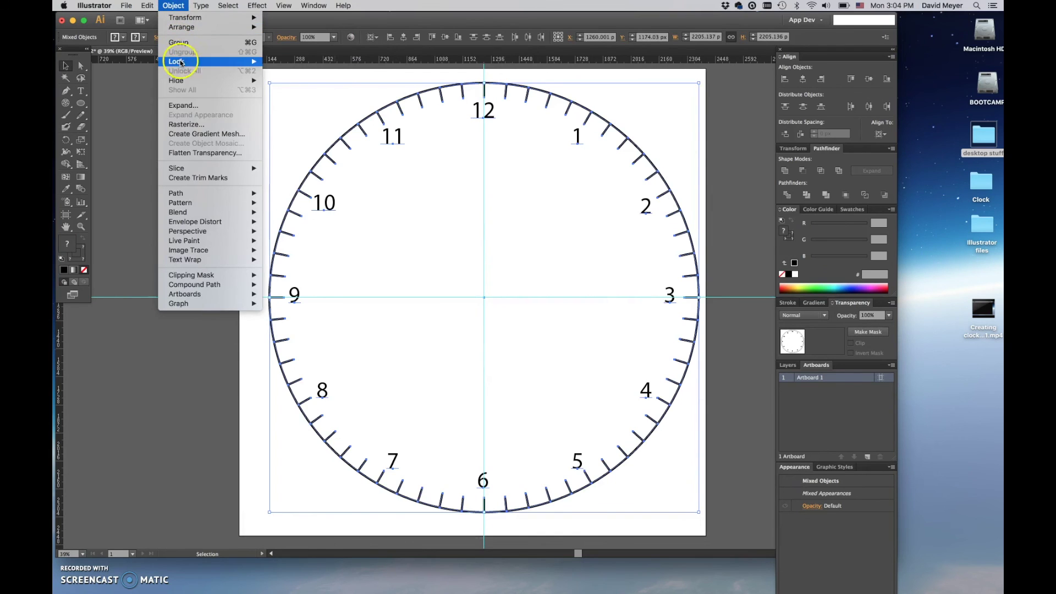
mouse_move(181, 62)
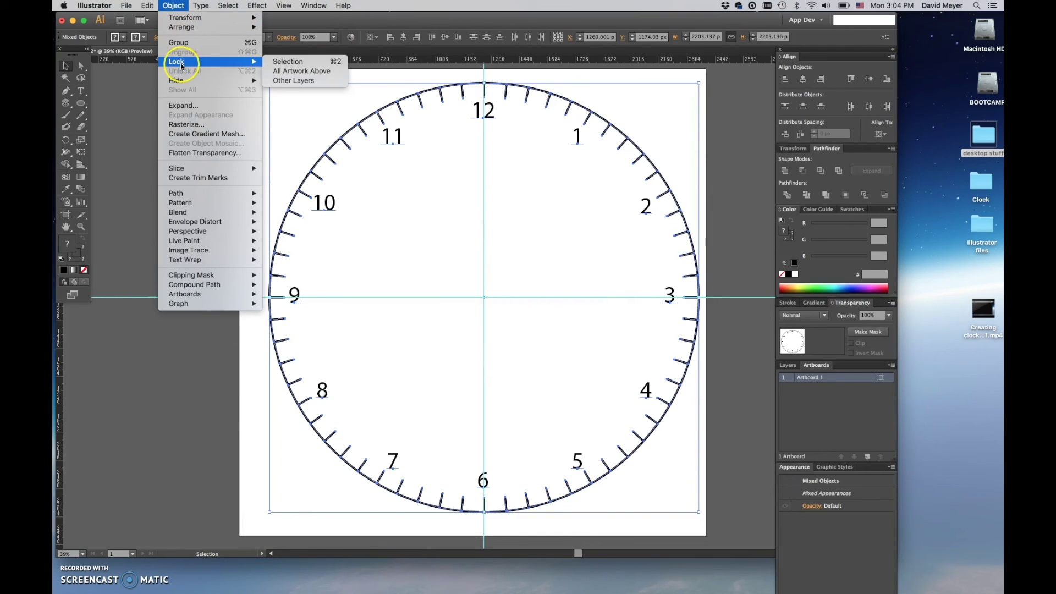
click(286, 61)
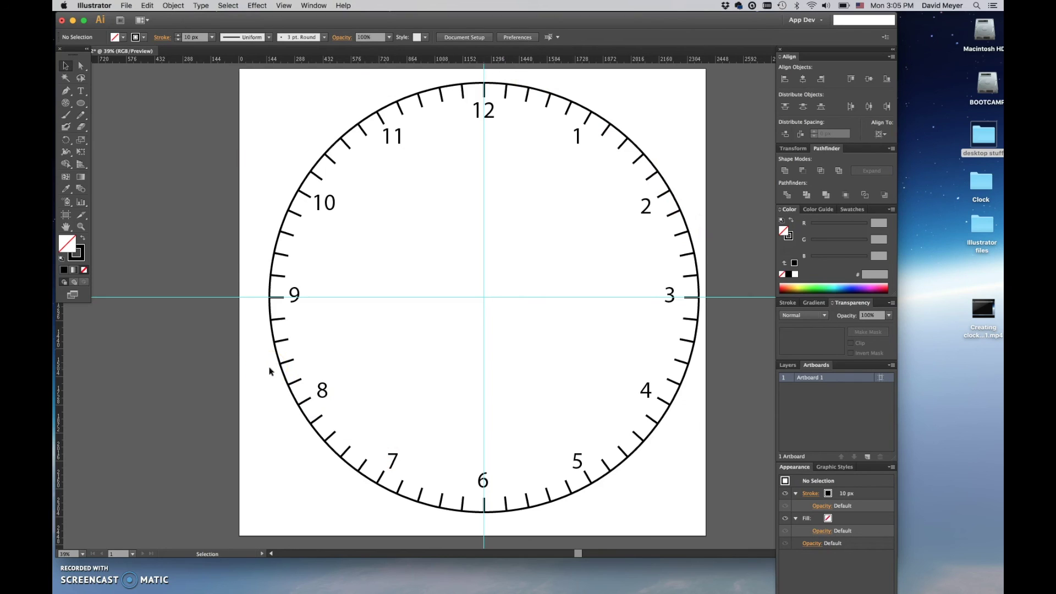
click(228, 209)
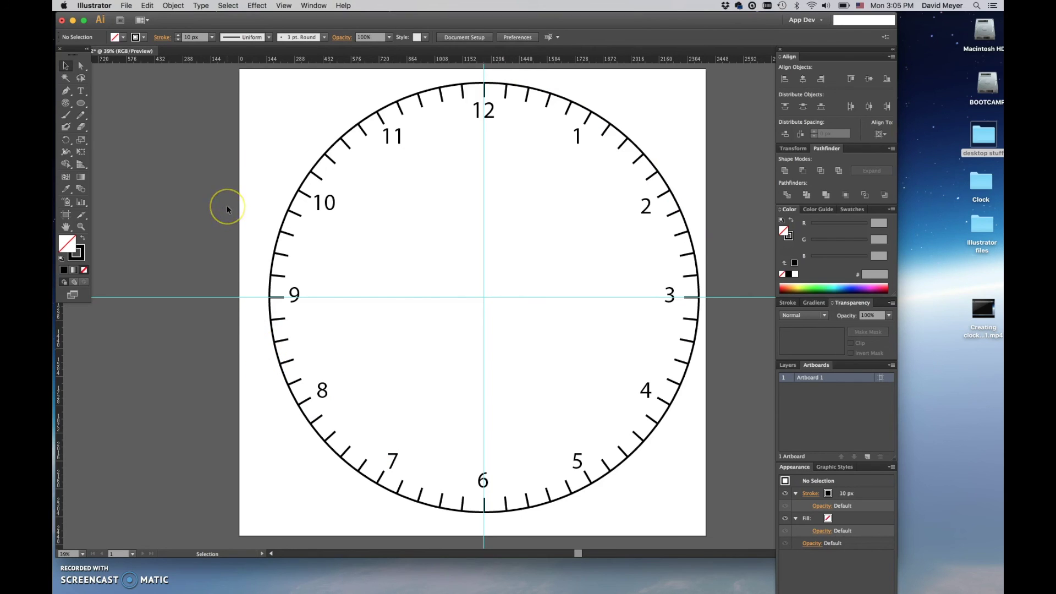